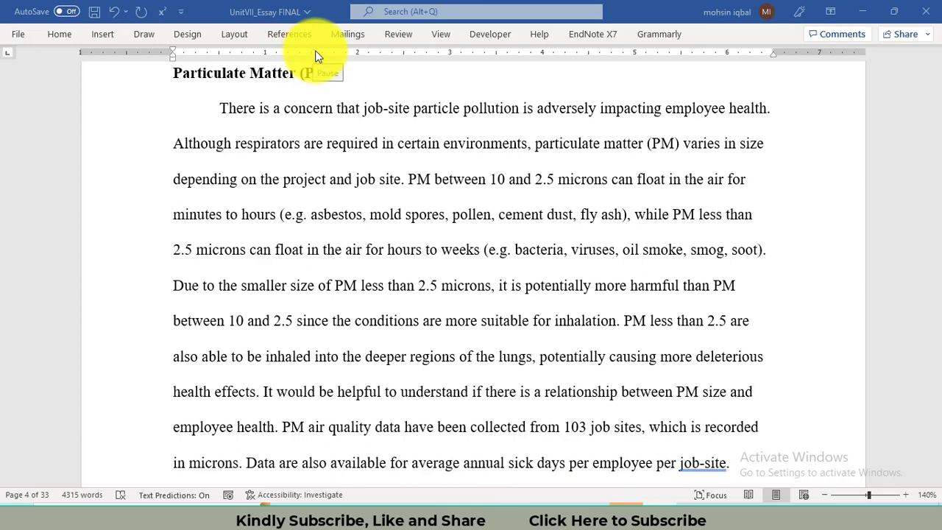
- Switch from the Word essay to the SunCoastDataFiles_StudentGuide workbook's Correlation Data sheet
{"action": "key", "text": "alt+Tab"}
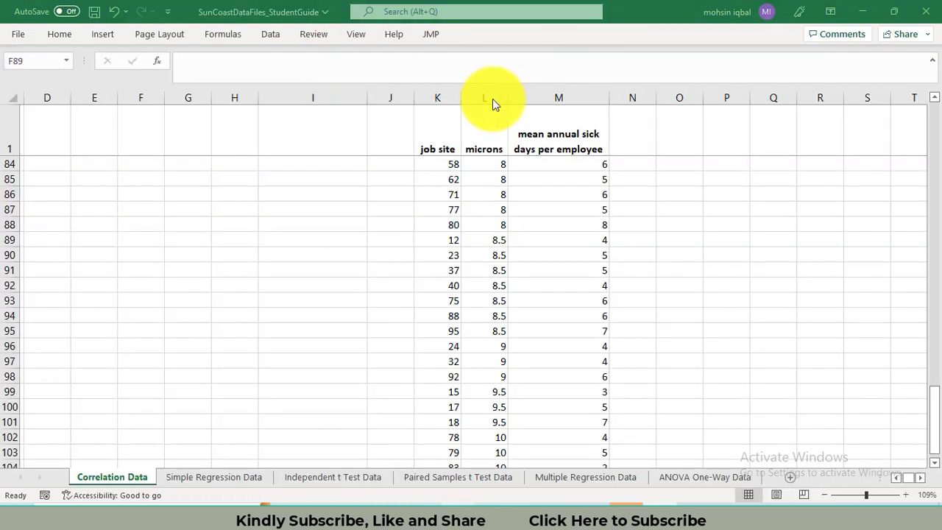
{"action": "left_click", "coordinate": [496, 147]}
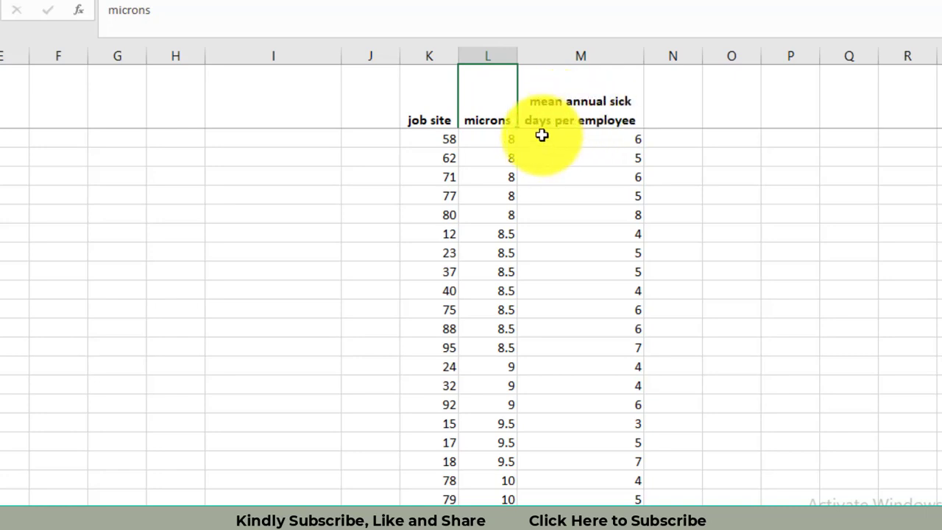
{"action": "left_click", "coordinate": [602, 151]}
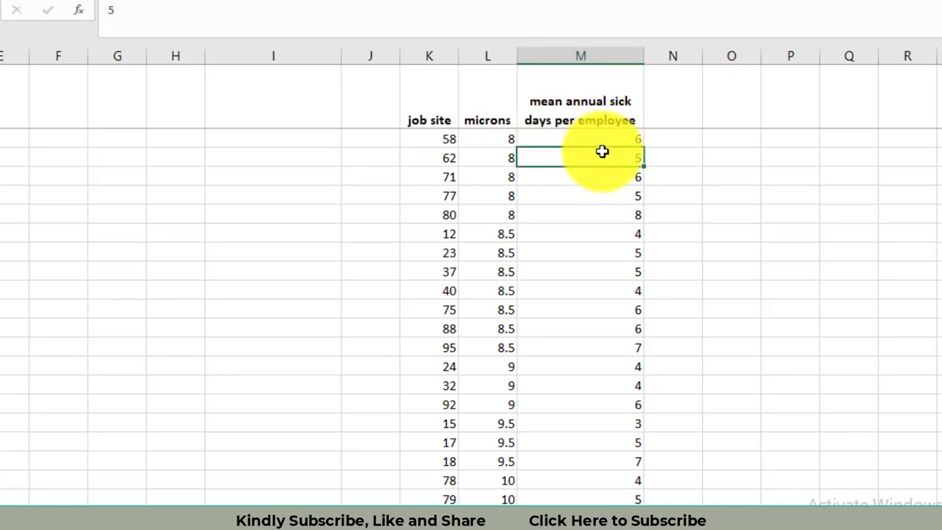
{"action": "left_click", "coordinate": [603, 192]}
{"action": "left_click", "coordinate": [285, 1]}
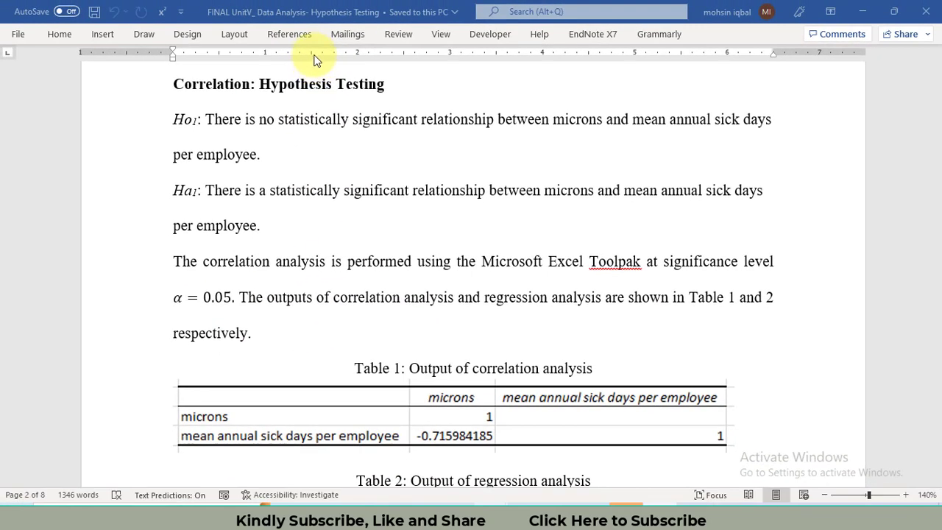
- Return to the Excel Correlation Data sheet with the microns and sick days columns
{"action": "key", "text": "alt+Tab"}
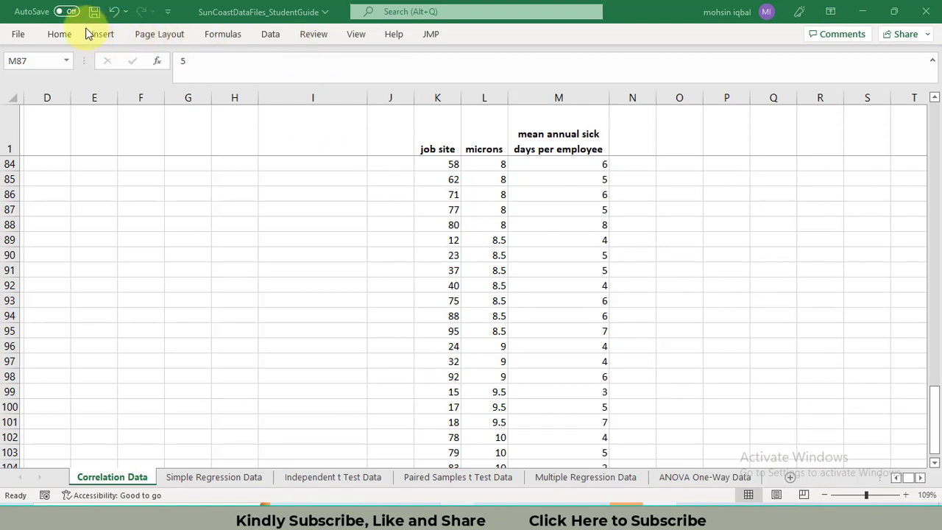
- Open Data Analysis from the Data tab and select Correlation in the tools list
{"action": "left_click", "coordinate": [271, 36]}
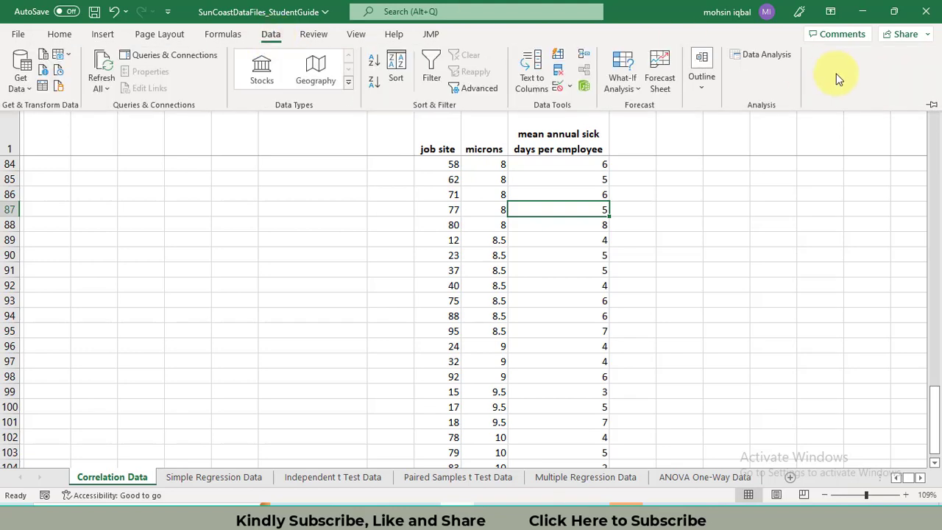
{"action": "left_click", "coordinate": [786, 59]}
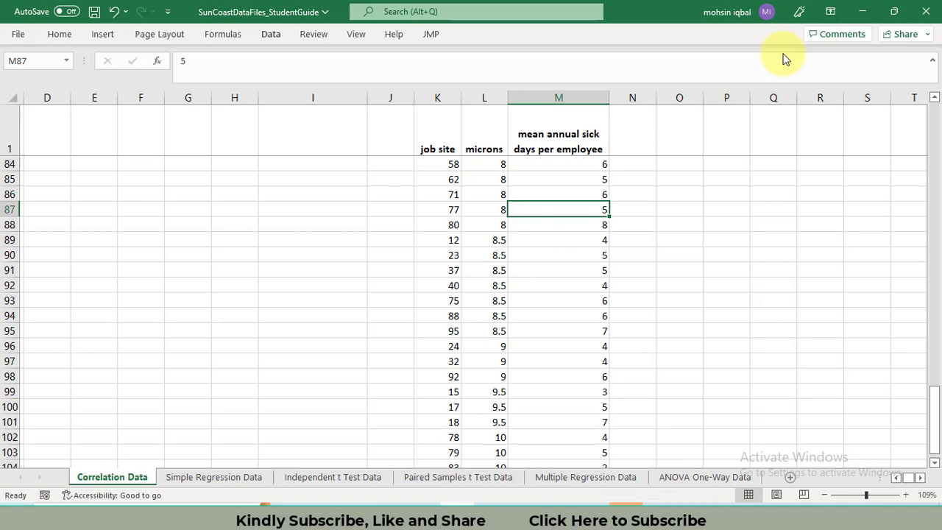
{"action": "key", "text": "Down"}
{"action": "key", "text": "Down"}
{"action": "key", "text": "Down"}
{"action": "key", "text": "Down"}
{"action": "key", "text": "Down"}
{"action": "key", "text": "Down"}
{"action": "key", "text": "Down"}
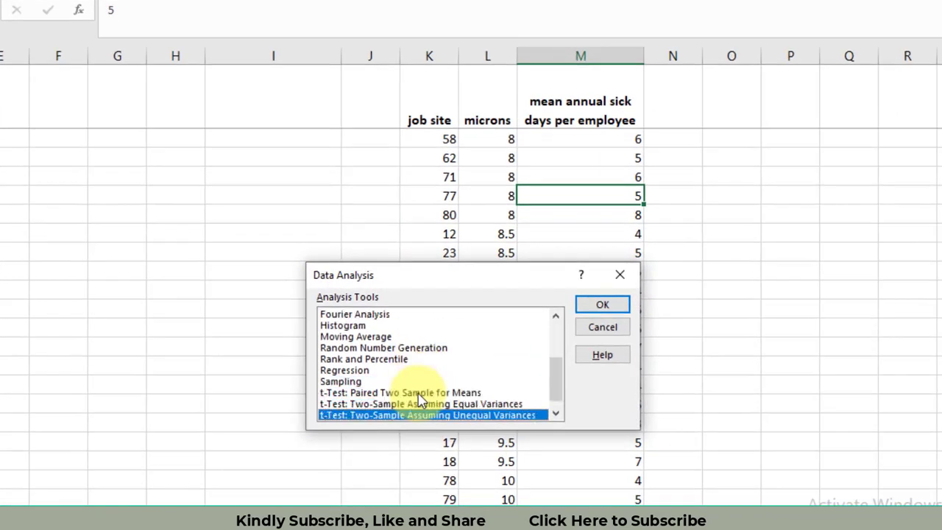
{"action": "key", "text": "Down"}
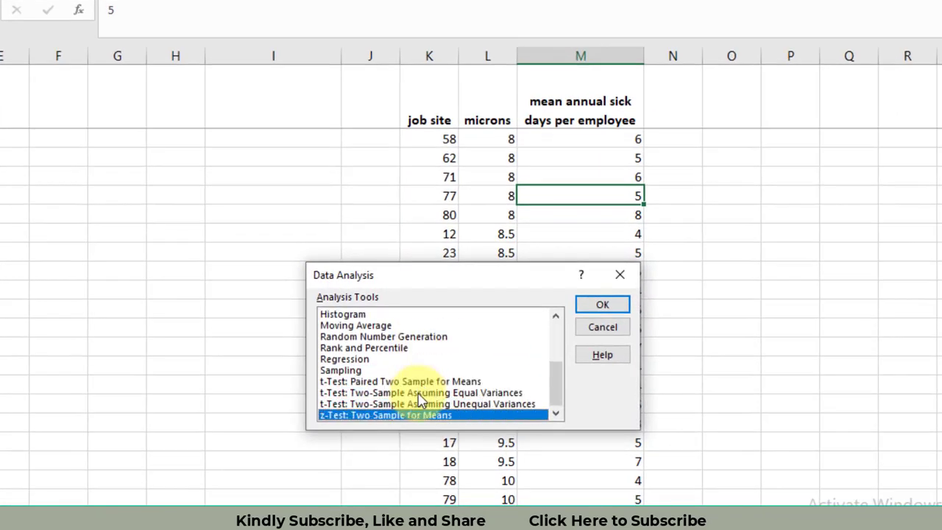
{"action": "key", "text": "Up"}
{"action": "key", "text": "Up"}
{"action": "key", "text": "Up"}
{"action": "key", "text": "Up"}
{"action": "key", "text": "Up"}
{"action": "key", "text": "Up"}
{"action": "key", "text": "Up"}
{"action": "key", "text": "Up"}
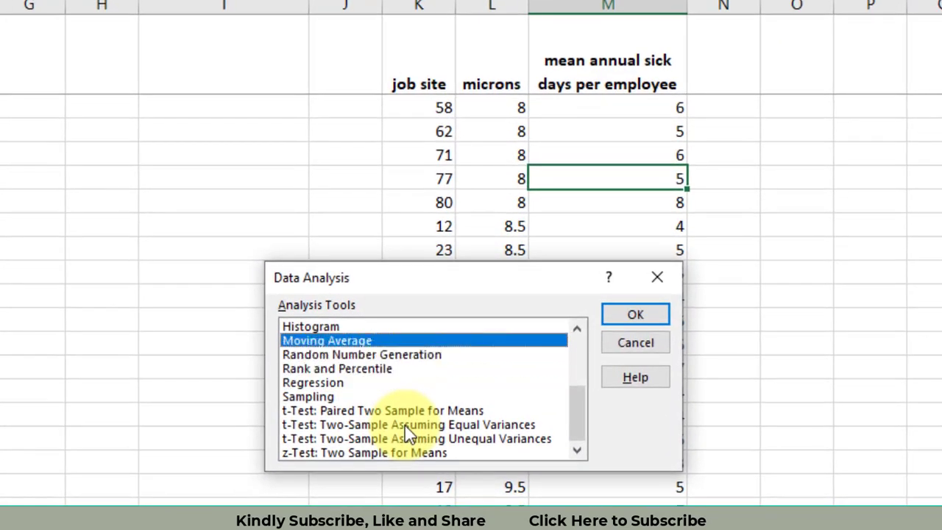
{"action": "key", "text": "Up"}
{"action": "key", "text": "Up"}
{"action": "key", "text": "Up"}
{"action": "key", "text": "Up"}
{"action": "key", "text": "Up"}
{"action": "key", "text": "Up"}
{"action": "key", "text": "Up"}
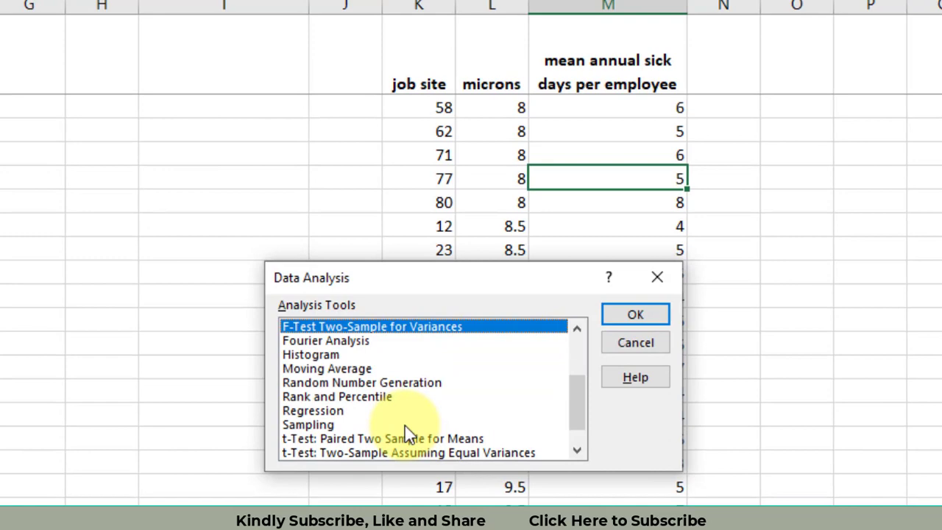
{"action": "key", "text": "Down"}
{"action": "key", "text": "Up"}
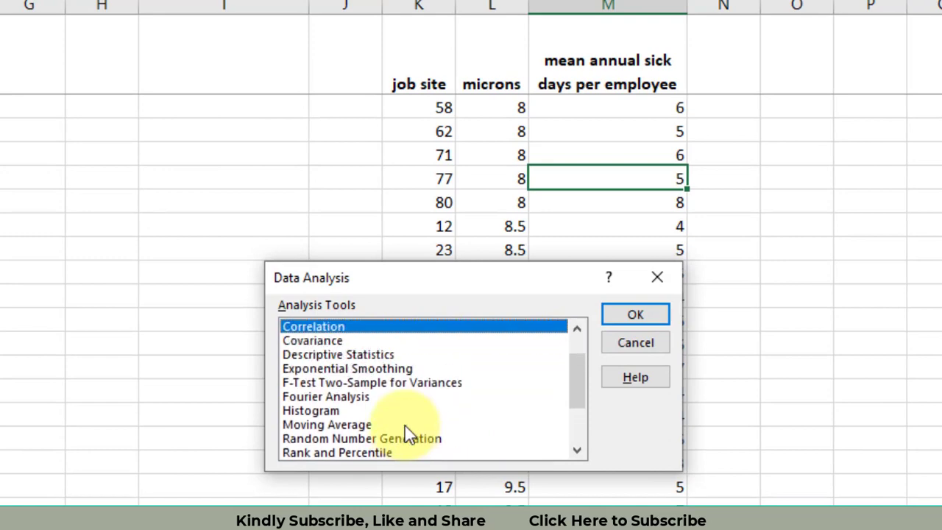
- Set the Correlation input range to $L$1:$M$104 with first-row labels and output range $P$87
{"action": "left_click", "coordinate": [648, 315]}
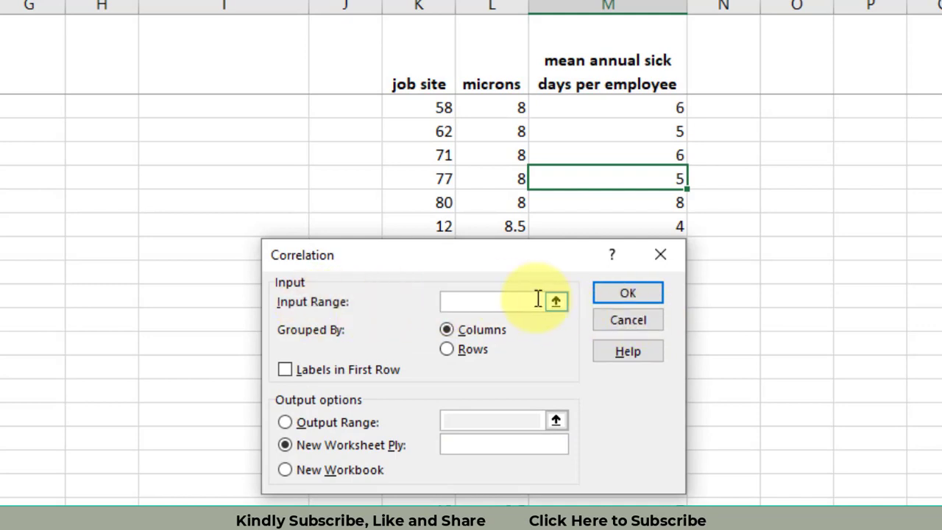
{"action": "left_click", "coordinate": [558, 304]}
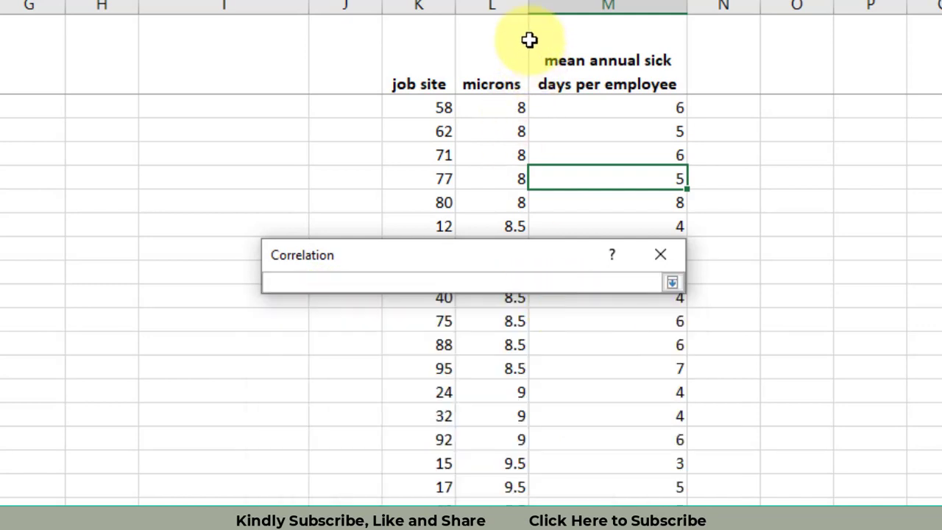
{"action": "left_click_drag", "start_coordinate": [487, 47], "coordinate": [574, 46]}
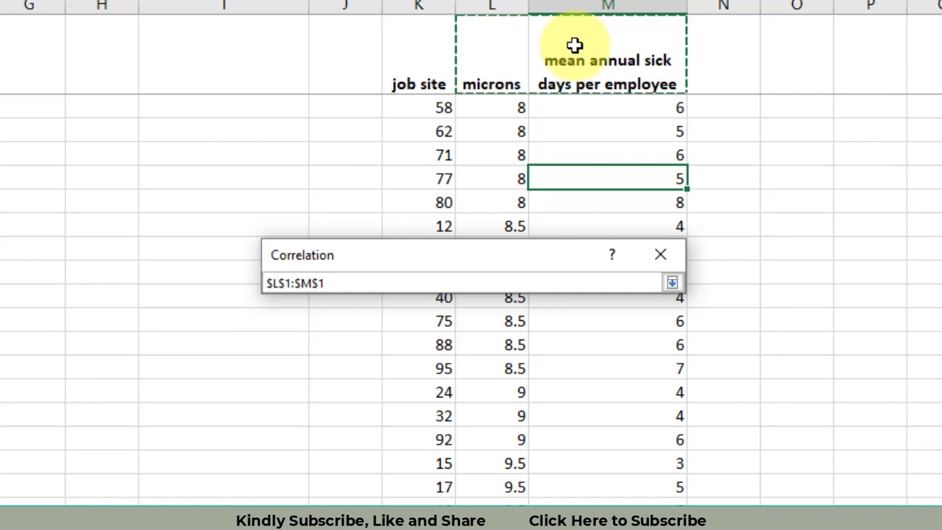
{"action": "key", "text": "ctrl+shift+Down"}
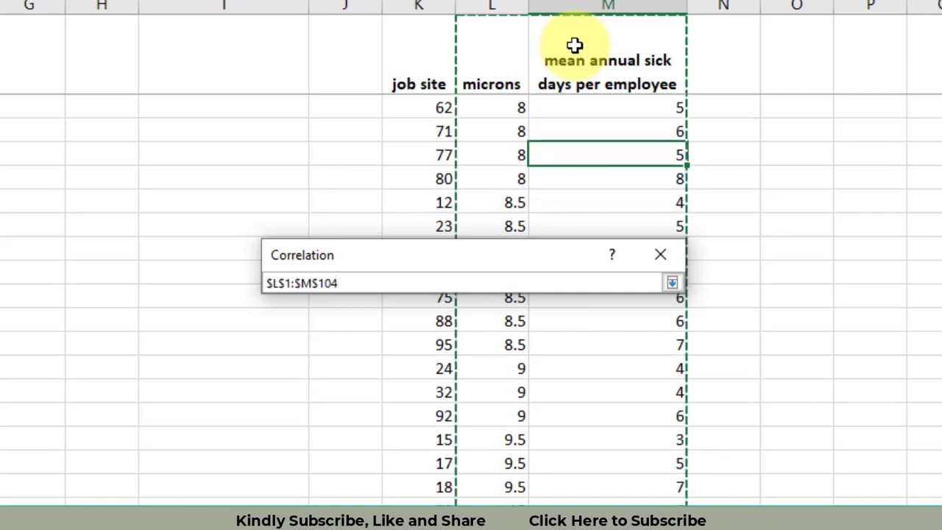
{"action": "key", "text": "Return"}
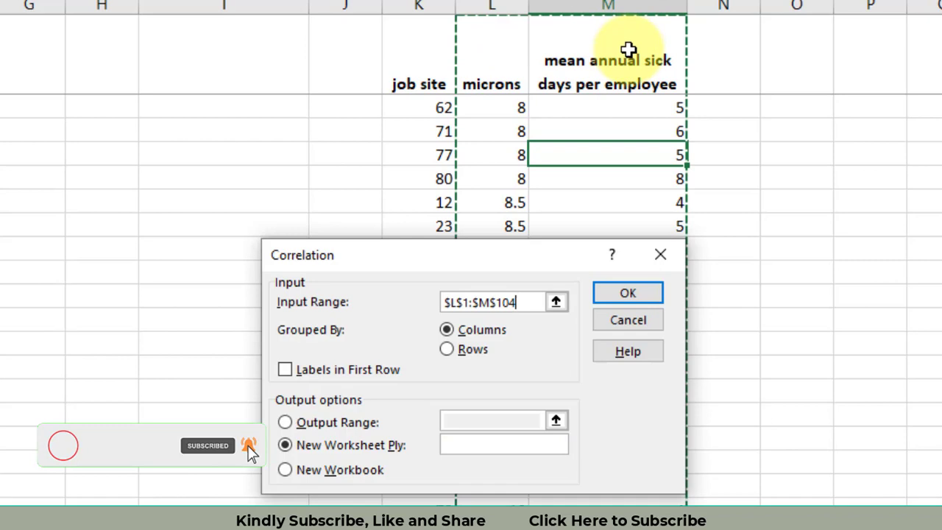
{"action": "left_click", "coordinate": [284, 370]}
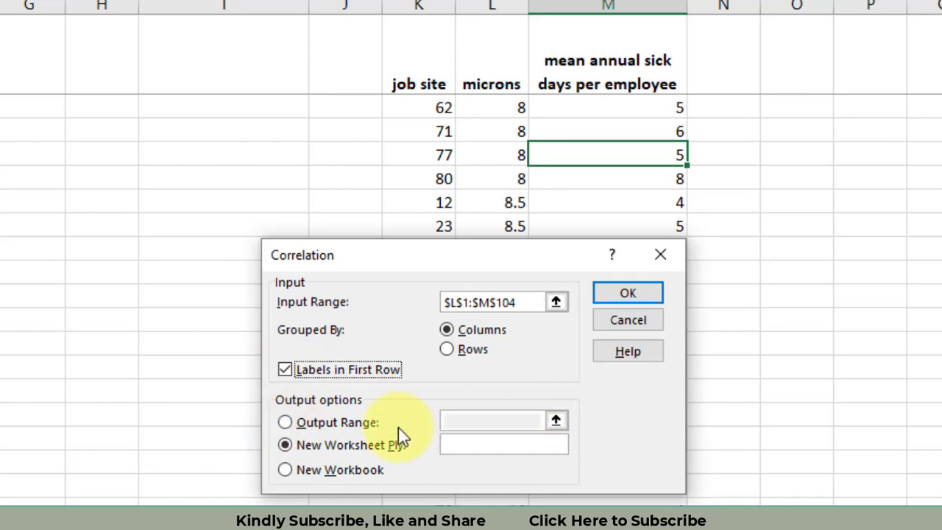
{"action": "left_click", "coordinate": [286, 424]}
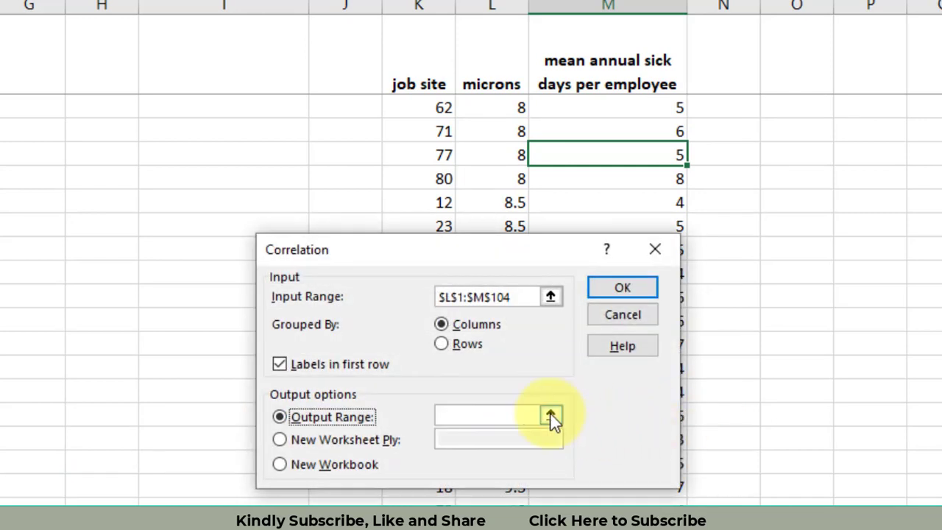
{"action": "left_click", "coordinate": [551, 417]}
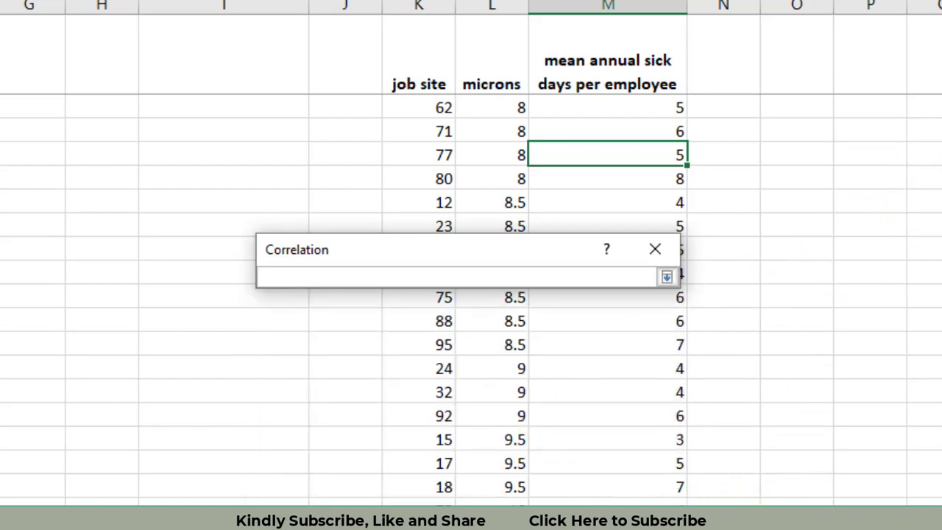
{"action": "scroll", "coordinate": [471, 294], "scroll_direction": "right", "scroll_amount": 3}
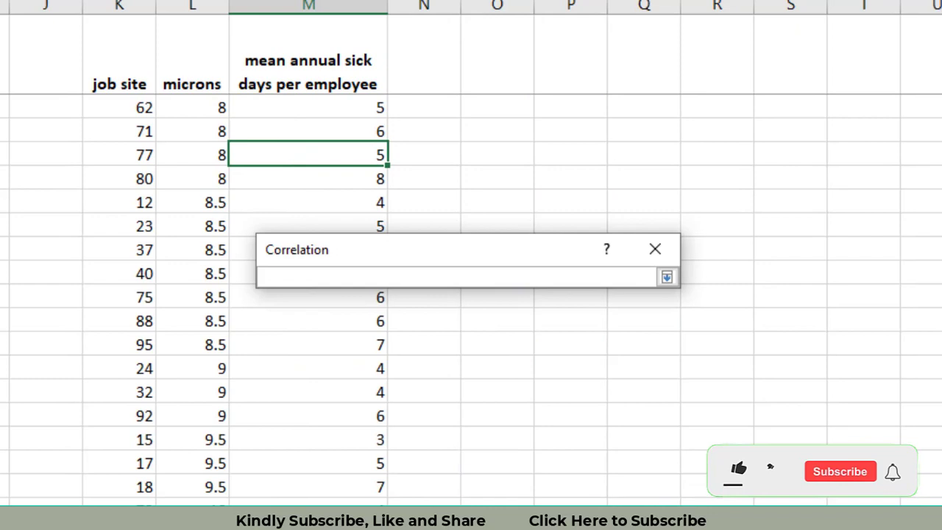
{"action": "left_click", "coordinate": [474, 146]}
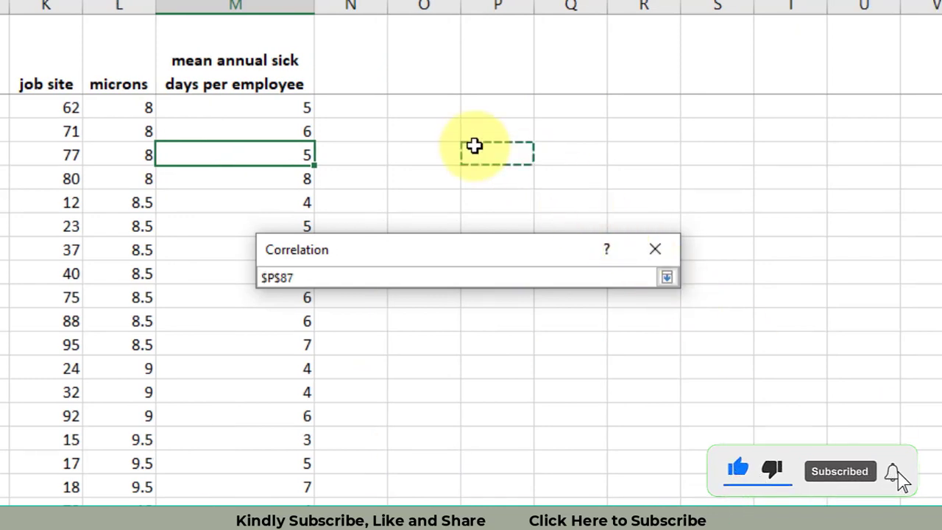
{"action": "key", "text": "Return"}
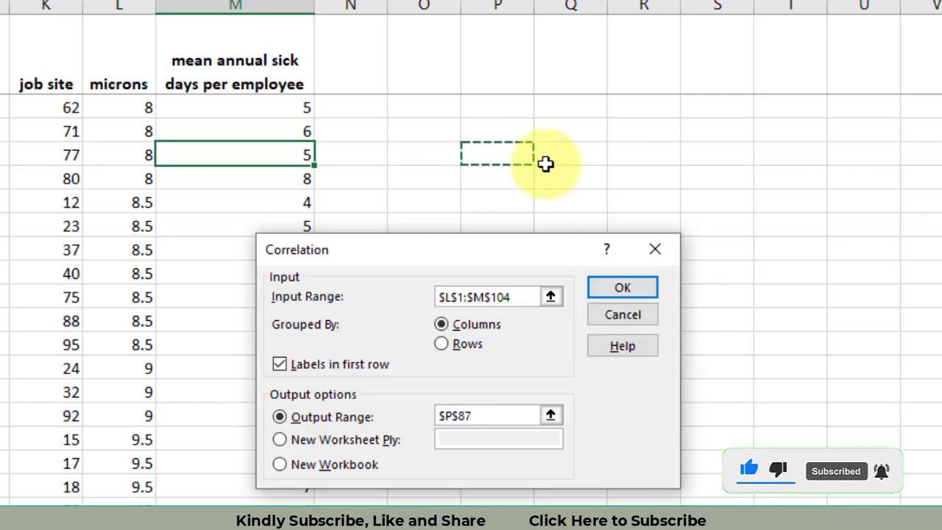
- Run the correlation, giving r = -0.715984185 at P87, and autofit columns Q and R
{"action": "left_click", "coordinate": [623, 287]}
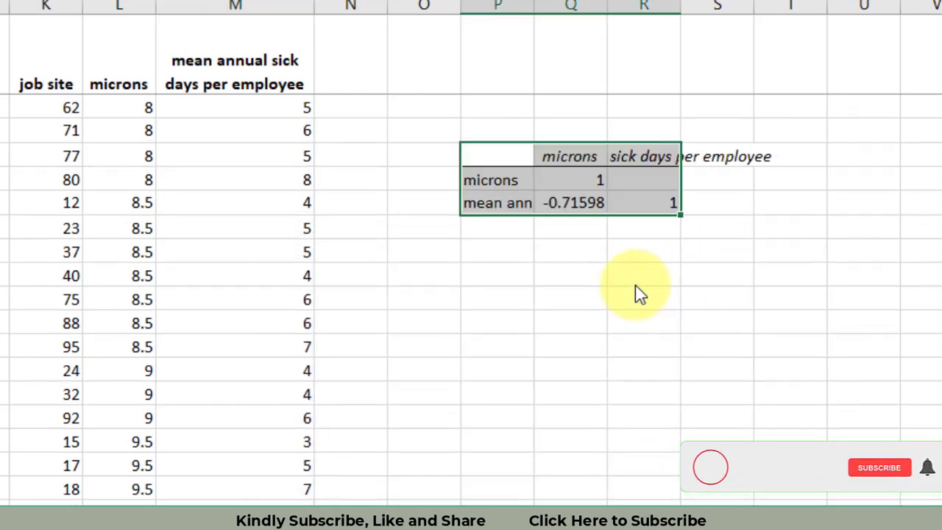
{"action": "double_click", "coordinate": [607, 6]}
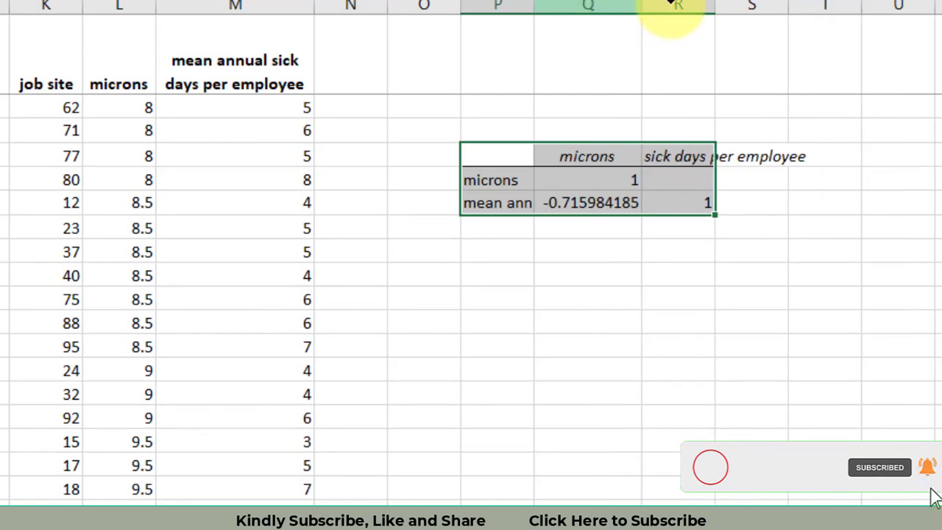
{"action": "double_click", "coordinate": [715, 6]}
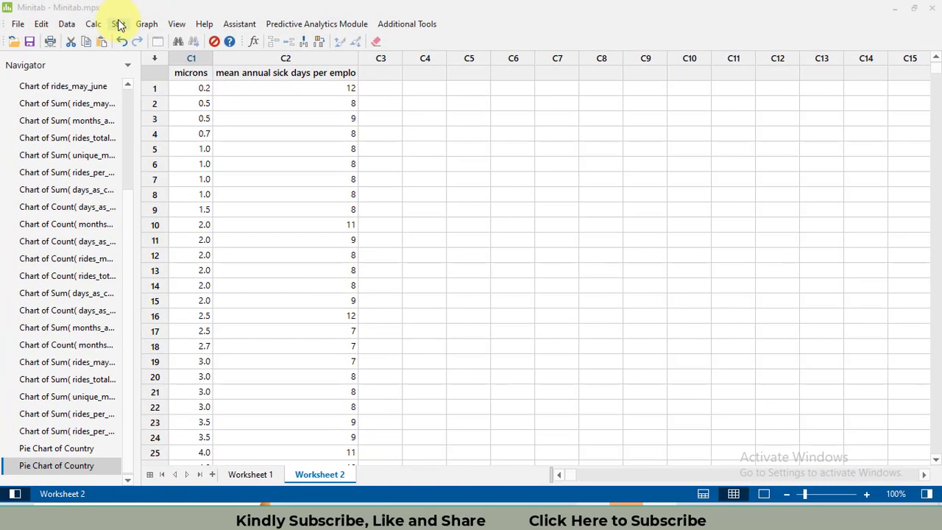
- Start a Minitab correlation using microns and mean annual sick days as variables, Pearson at 95.0 confidence
{"action": "scroll", "coordinate": [326, 215], "scroll_direction": "up", "scroll_amount": 2}
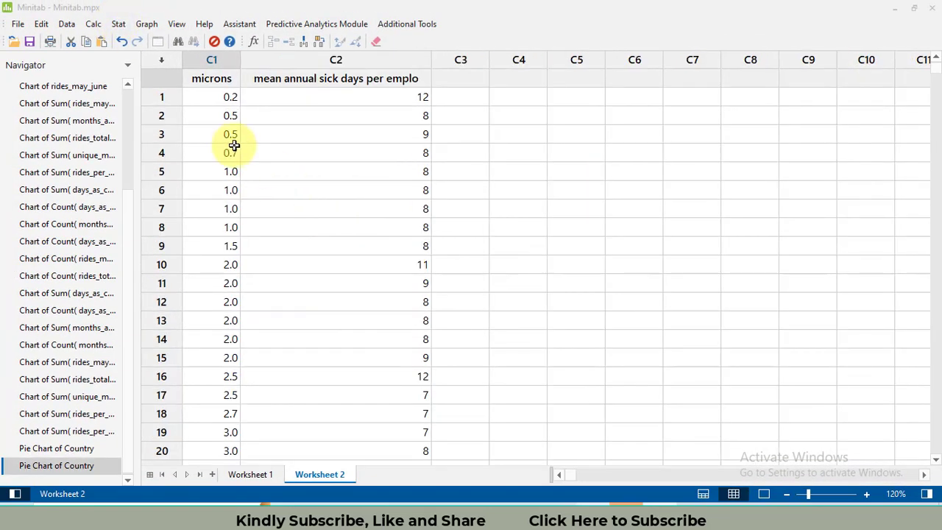
{"action": "left_click", "coordinate": [121, 27]}
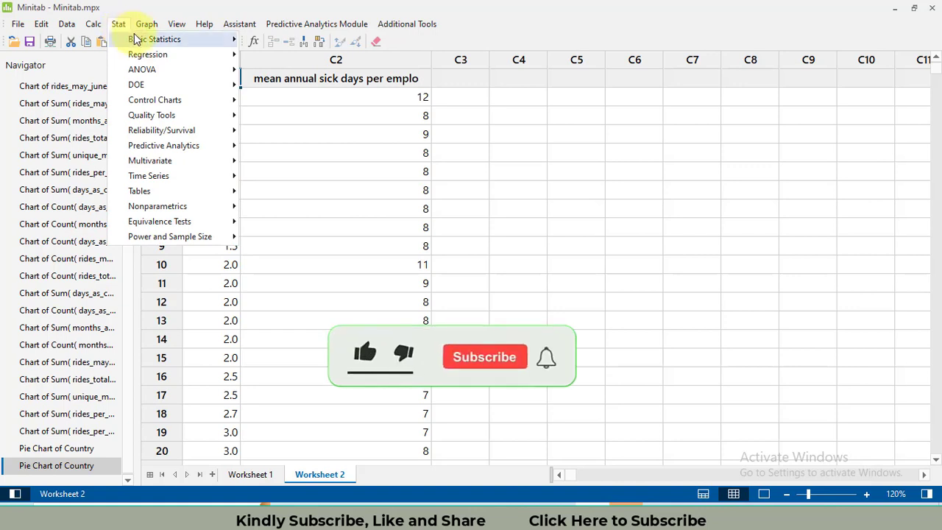
{"action": "mouse_move", "coordinate": [151, 44]}
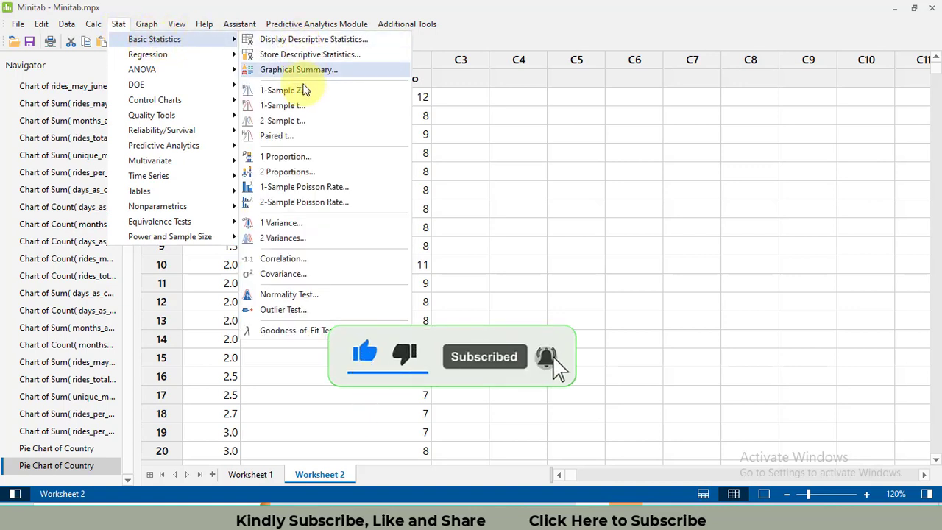
{"action": "left_click", "coordinate": [288, 256]}
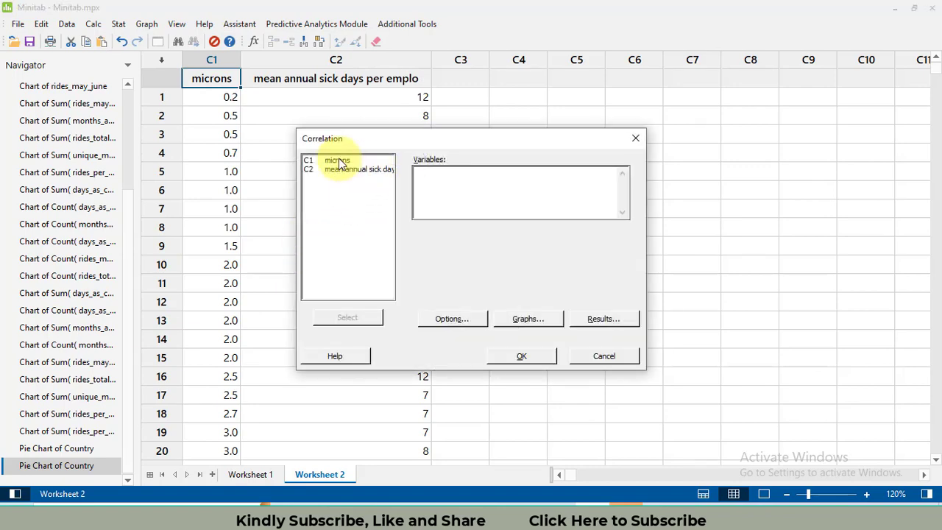
{"action": "left_click", "coordinate": [338, 162]}
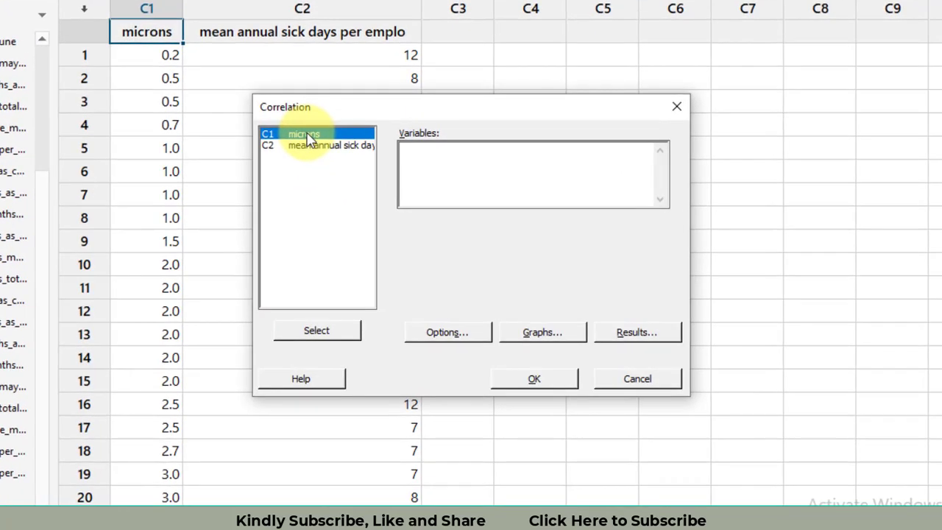
{"action": "key", "text": "shift+Down"}
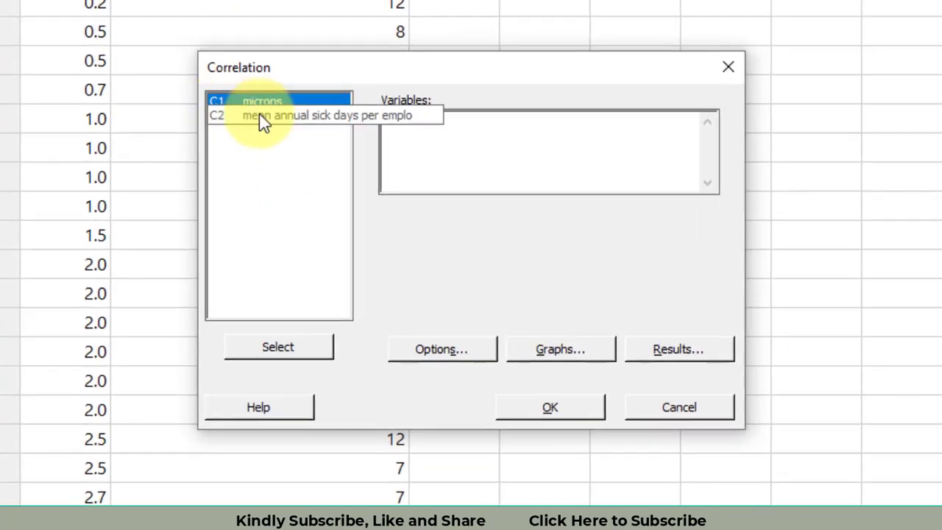
{"action": "left_click", "coordinate": [286, 346]}
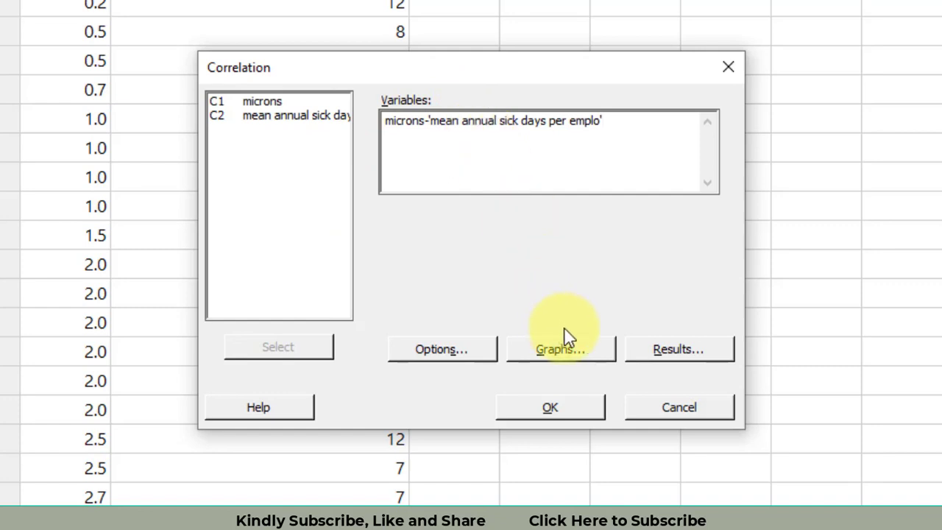
{"action": "left_click", "coordinate": [484, 356]}
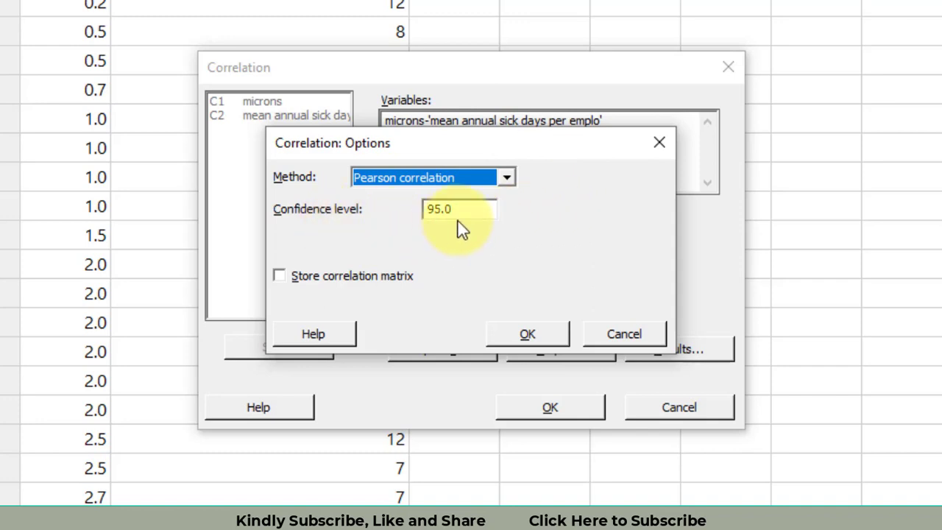
- Accept Pearson at 95.0, label the matrix plot with correlations and p-values, and run it
{"action": "left_click", "coordinate": [551, 335]}
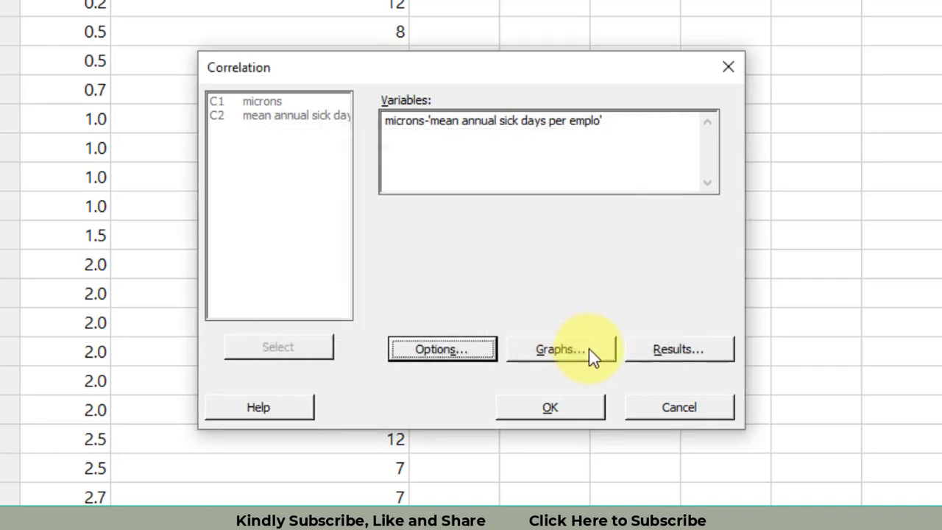
{"action": "left_click", "coordinate": [589, 349]}
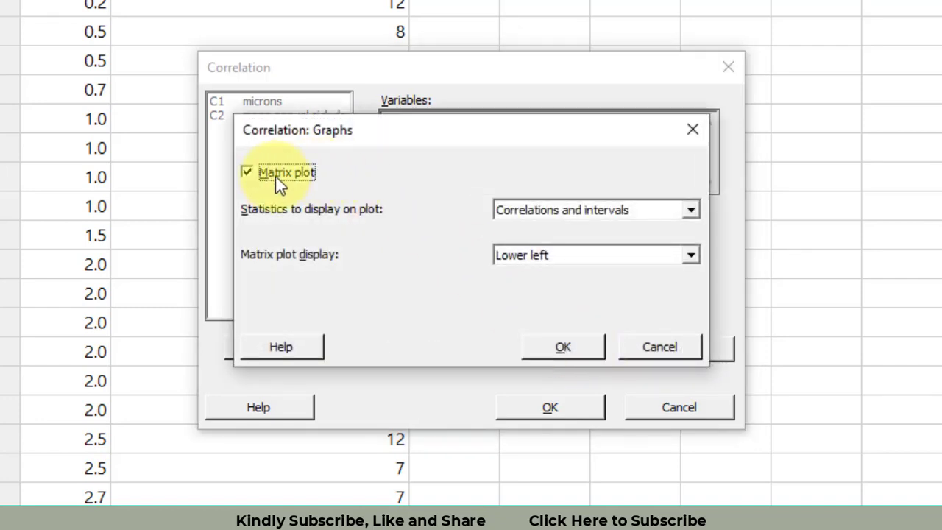
{"action": "left_click", "coordinate": [691, 211]}
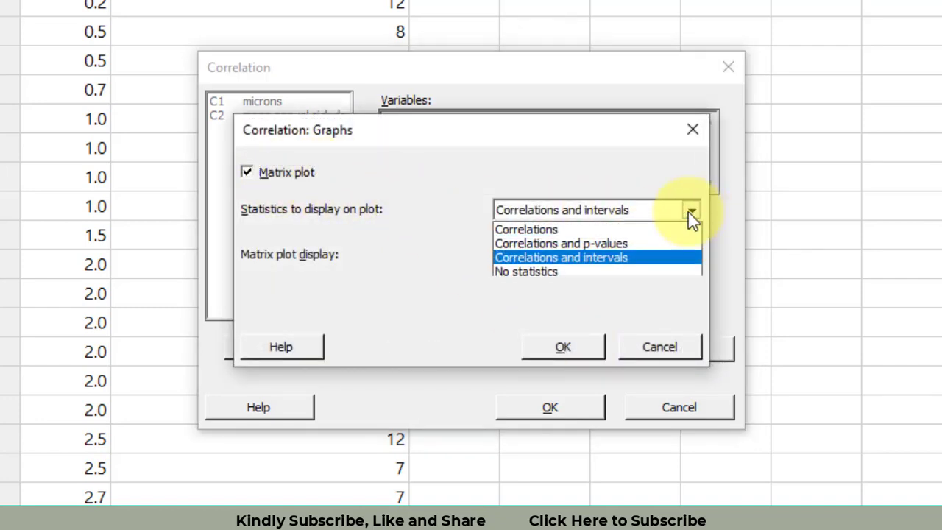
{"action": "left_click", "coordinate": [596, 242]}
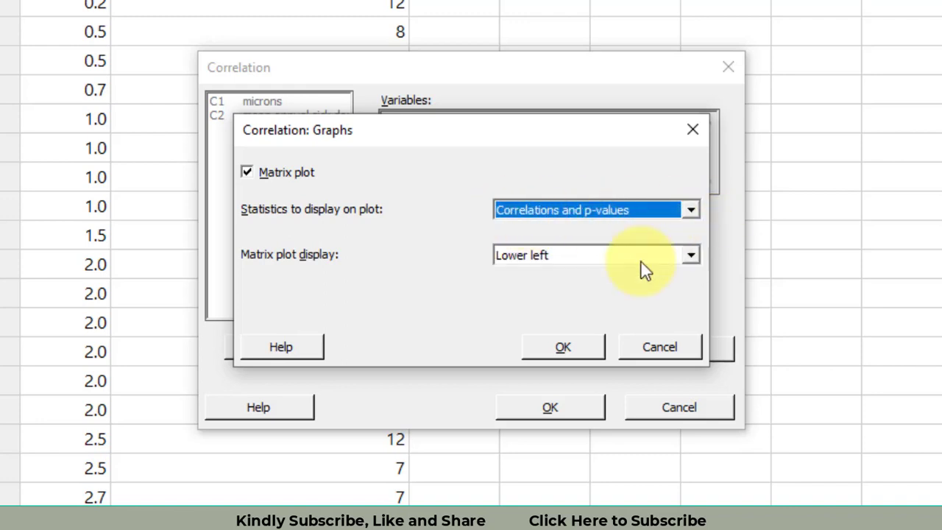
{"action": "left_click", "coordinate": [565, 347]}
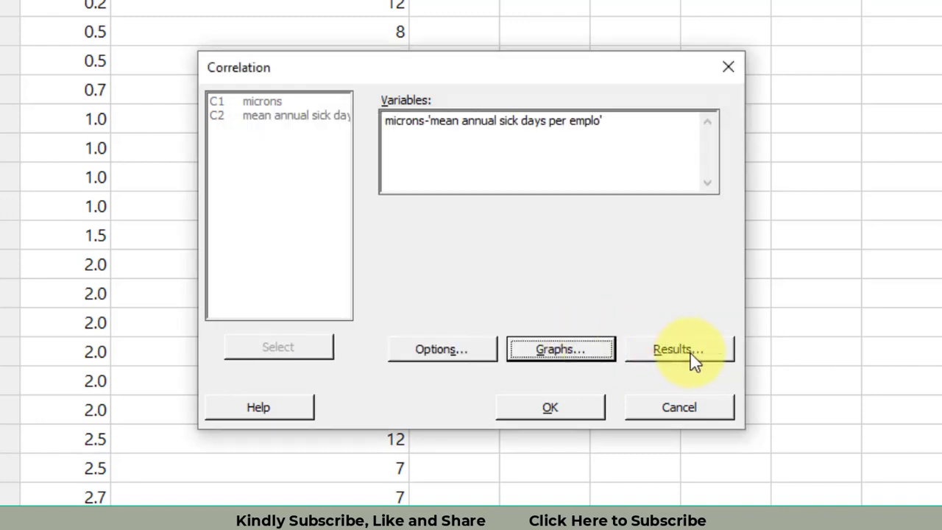
{"action": "left_click", "coordinate": [553, 406]}
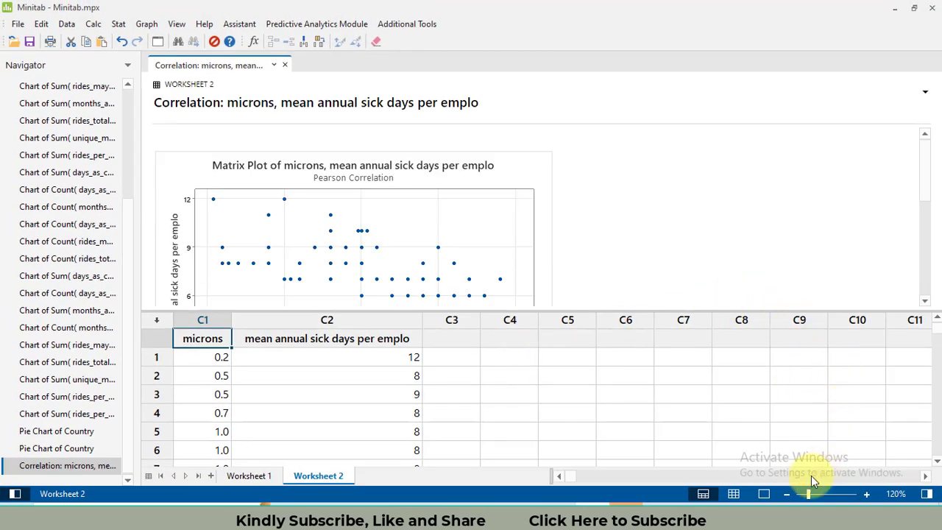
- Switch to output-only view and review results showing r = -0.716, p = 0.000 over 103 rows
{"action": "left_click", "coordinate": [764, 494]}
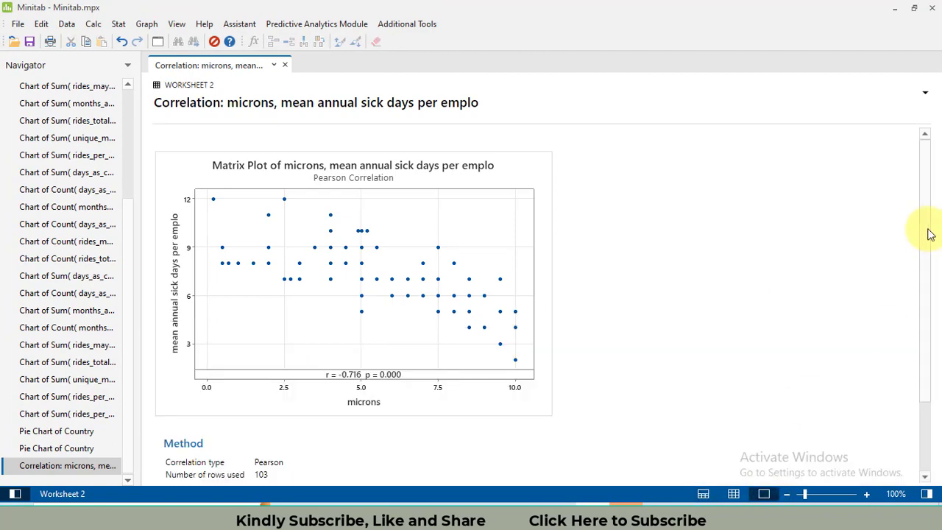
{"action": "scroll", "coordinate": [921, 294], "scroll_direction": "down", "scroll_amount": 3}
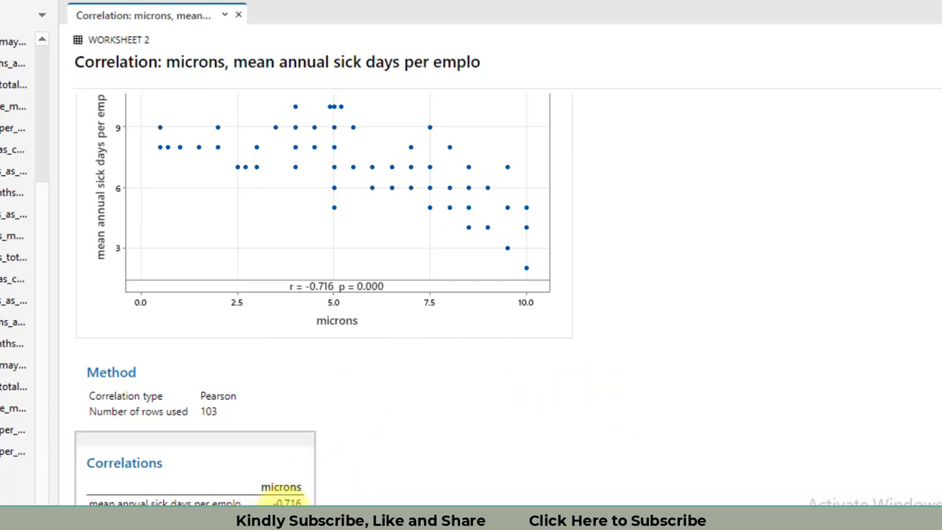
{"action": "scroll", "coordinate": [452, 169], "scroll_direction": "up", "scroll_amount": 3}
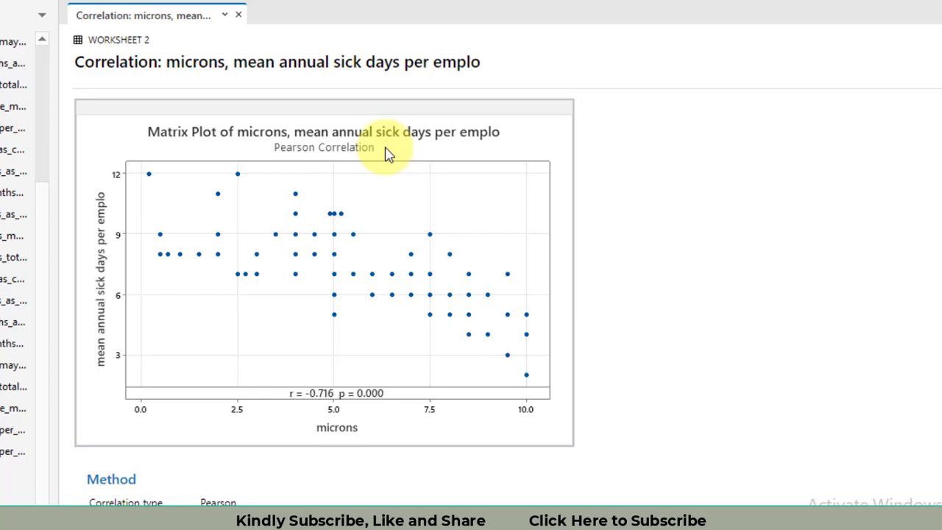
- Add a linear regression fit with intercept to the microns versus sick days matrix plot
{"action": "left_click", "coordinate": [384, 147]}
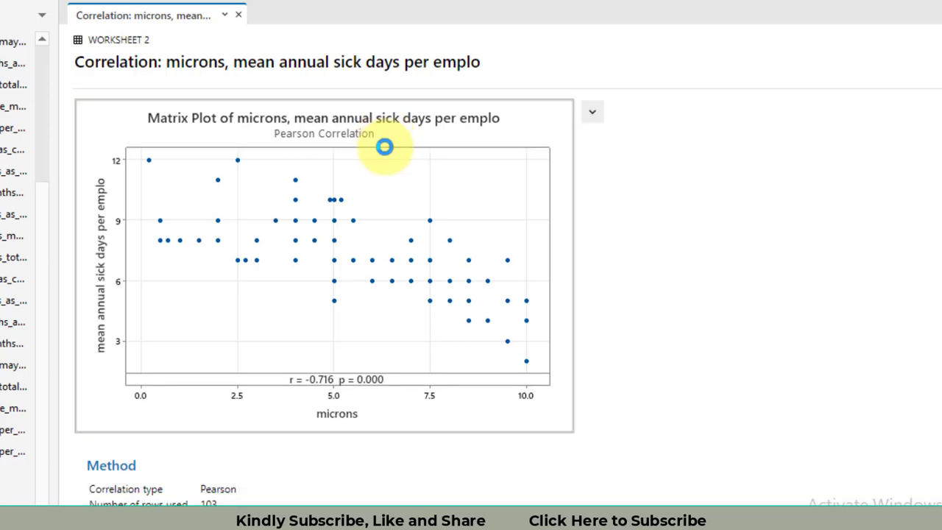
{"action": "double_click", "coordinate": [385, 147]}
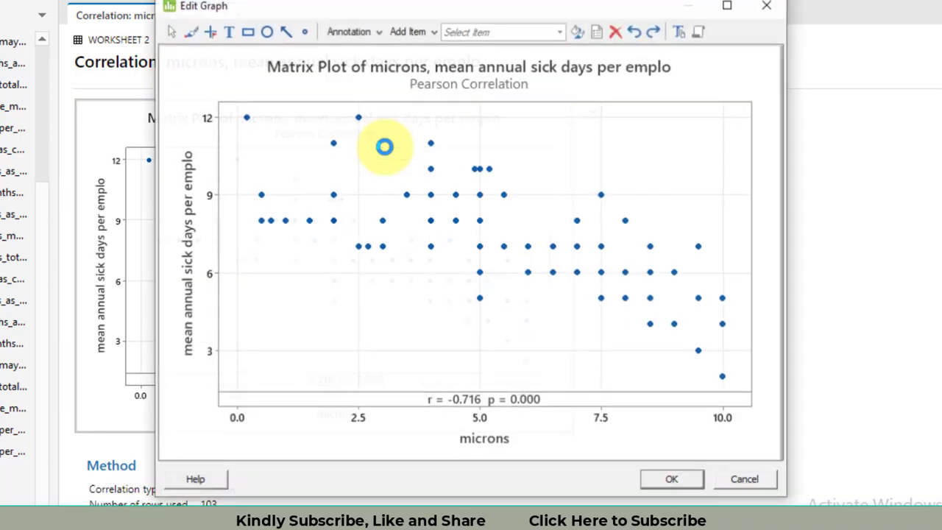
{"action": "left_click", "coordinate": [429, 32]}
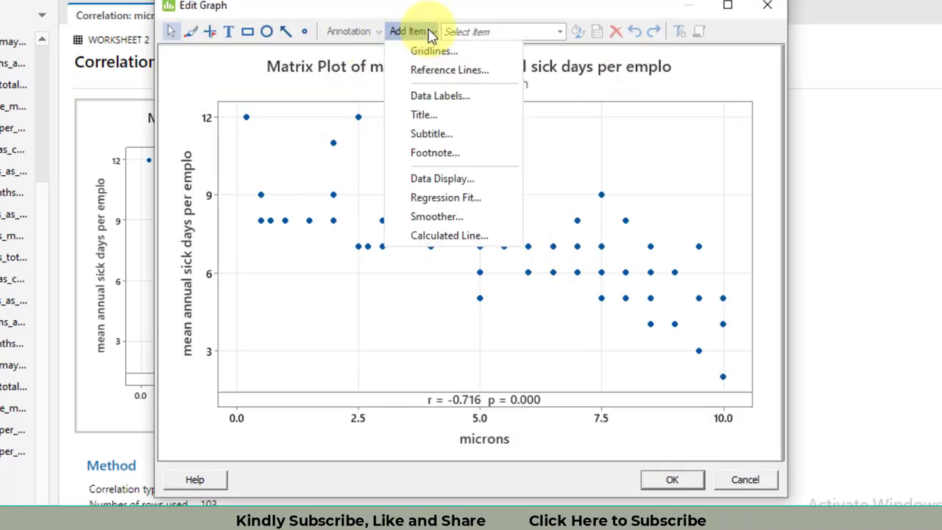
{"action": "left_click", "coordinate": [445, 199]}
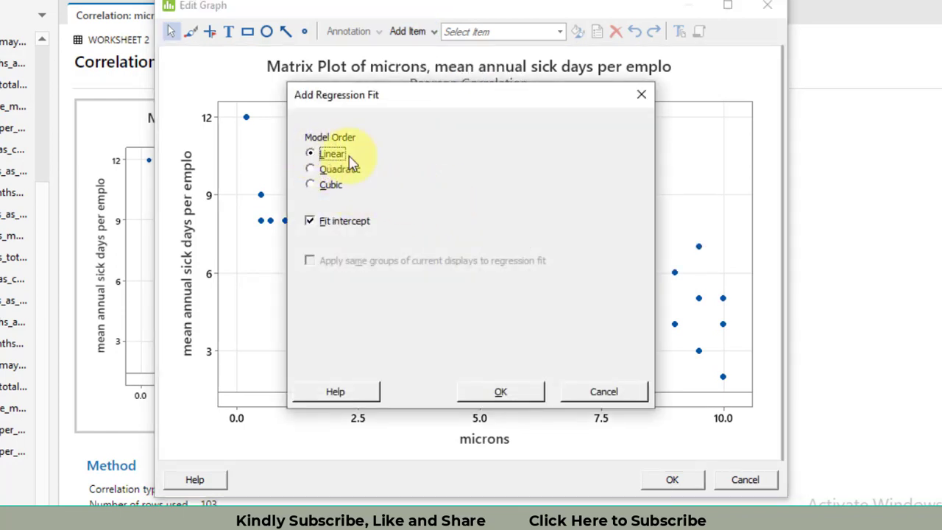
{"action": "left_click", "coordinate": [521, 393]}
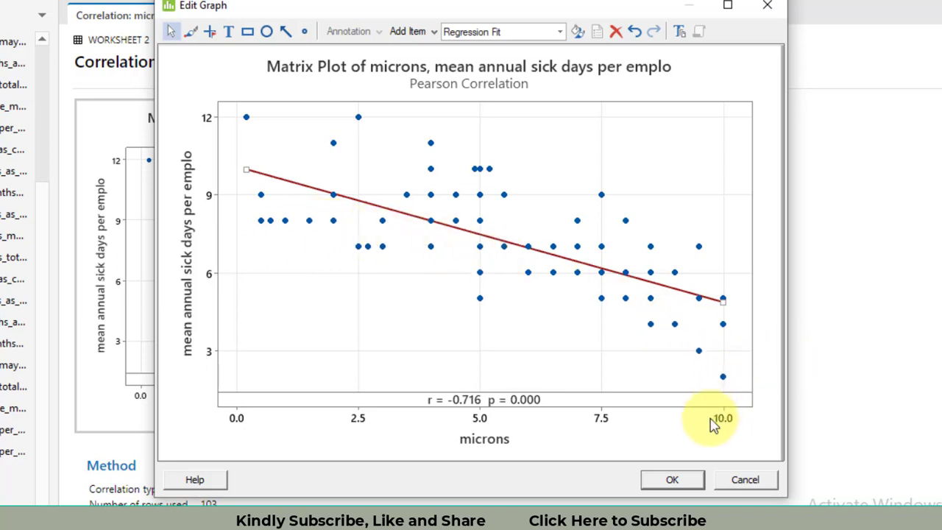
{"action": "left_click", "coordinate": [685, 484]}
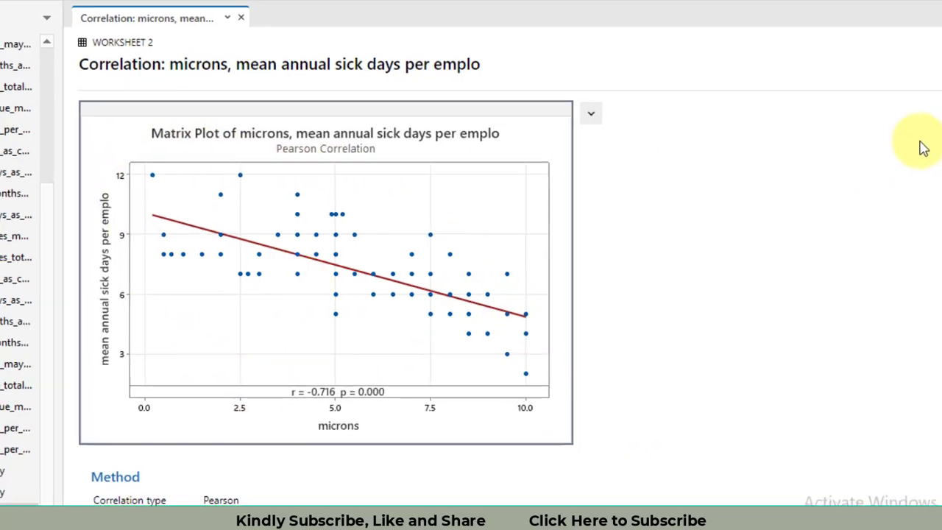
- Back in Excel, open Data Analysis with Alt+A, Y, 2 and choose Regression
{"action": "key", "text": "alt+Tab"}
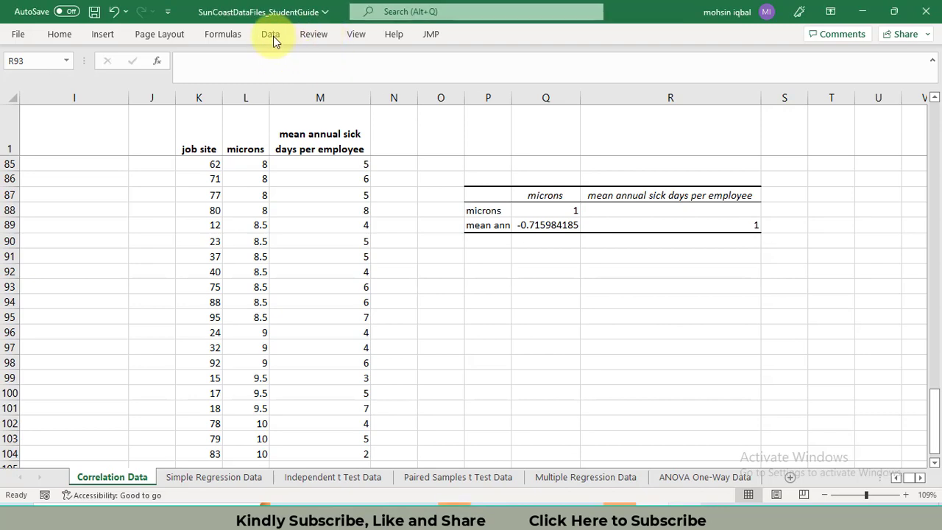
{"action": "key", "text": "alt+a"}
{"action": "key", "text": "y"}
{"action": "key", "text": "2"}
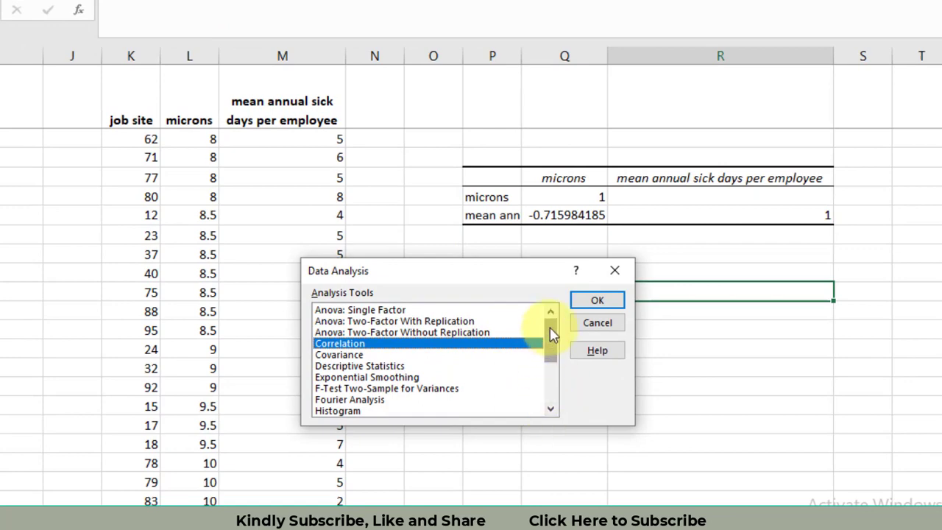
{"action": "mouse_move", "coordinate": [554, 335]}
{"action": "left_mouse_down"}
{"action": "mouse_move", "coordinate": [569, 360]}
{"action": "mouse_move", "coordinate": [570, 408]}
{"action": "mouse_move", "coordinate": [565, 340]}
{"action": "left_mouse_up"}
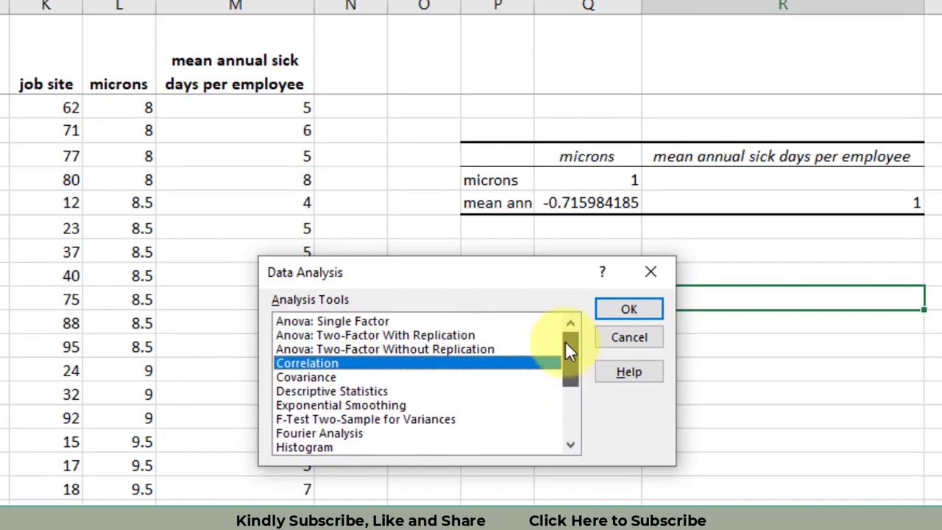
{"action": "left_click", "coordinate": [357, 319]}
{"action": "key", "text": "Down"}
{"action": "key", "text": "Down"}
{"action": "key", "text": "Down"}
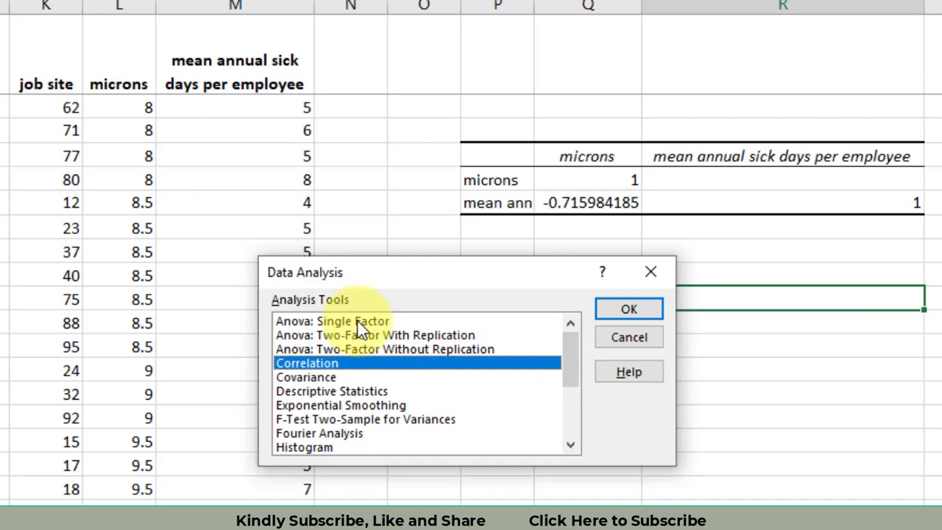
{"action": "key", "text": "Down"}
{"action": "key", "text": "Down"}
{"action": "key", "text": "Down"}
{"action": "key", "text": "Down"}
{"action": "key", "text": "Down"}
{"action": "key", "text": "Down"}
{"action": "key", "text": "Down"}
{"action": "key", "text": "Down"}
{"action": "key", "text": "Down"}
{"action": "key", "text": "Down"}
{"action": "key", "text": "Down"}
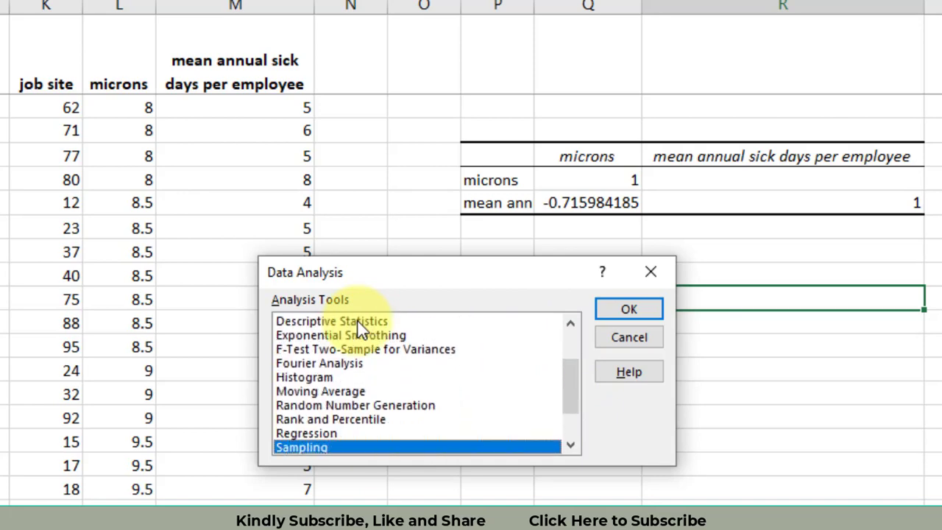
{"action": "key", "text": "Up"}
{"action": "key", "text": "Return"}
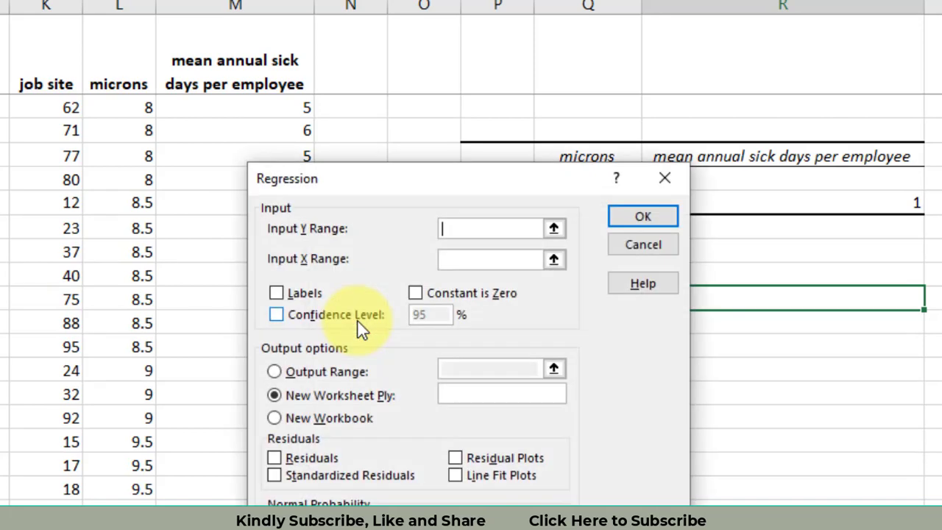
- Set the regression Y range to sick days M1:M104 and X range to microns L1:L104
{"action": "left_click", "coordinate": [554, 229]}
{"action": "left_click", "coordinate": [218, 82]}
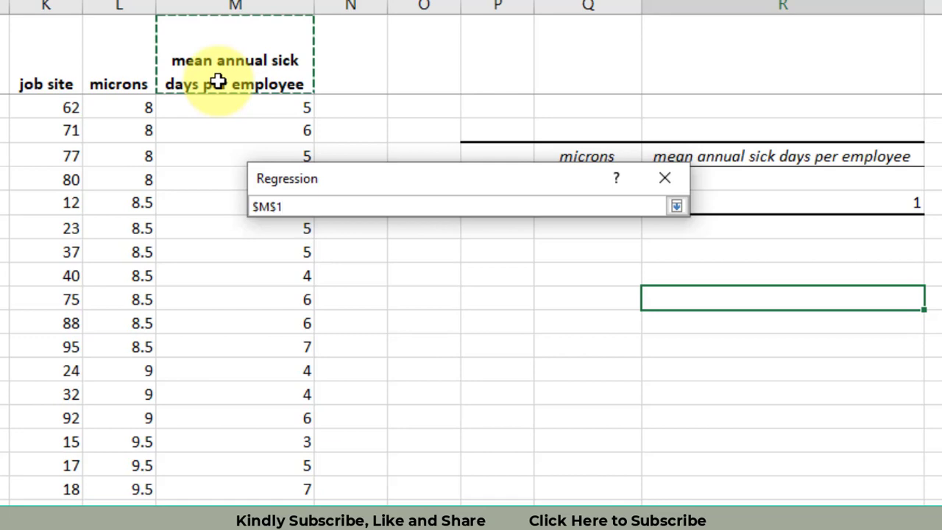
{"action": "key", "text": "ctrl+shift+Down"}
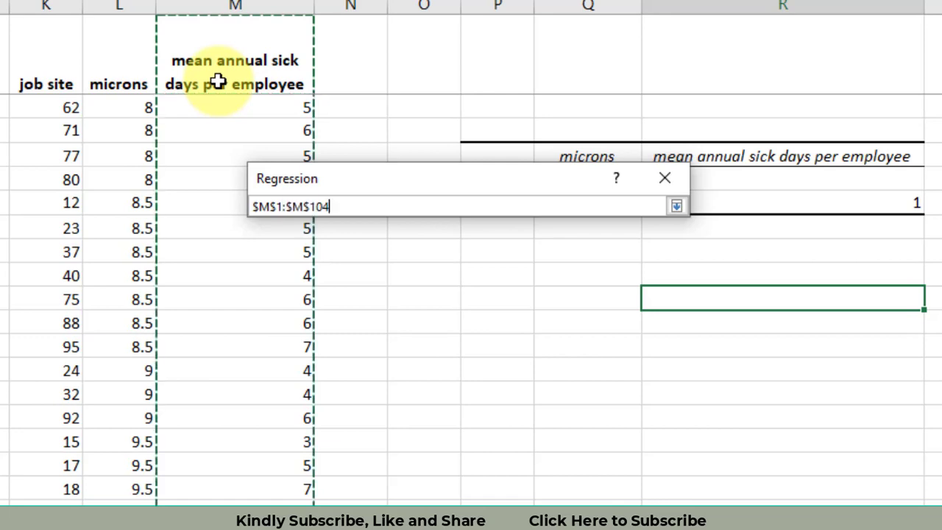
{"action": "key", "text": "Return"}
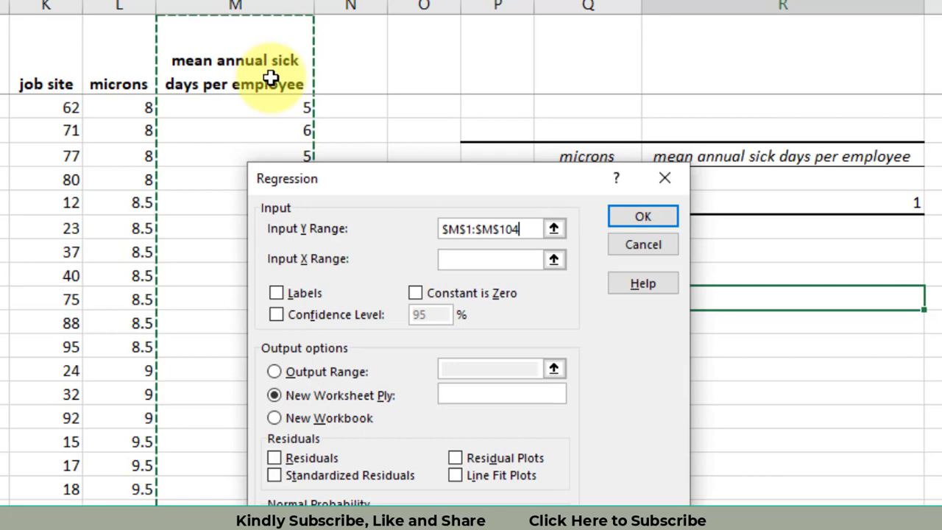
{"action": "left_click", "coordinate": [556, 262]}
{"action": "left_click", "coordinate": [556, 262]}
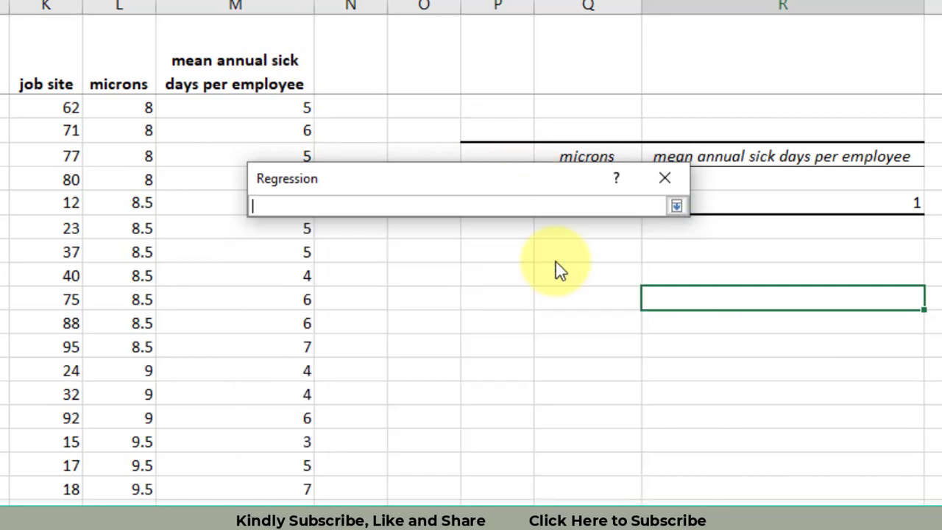
{"action": "left_click", "coordinate": [127, 62]}
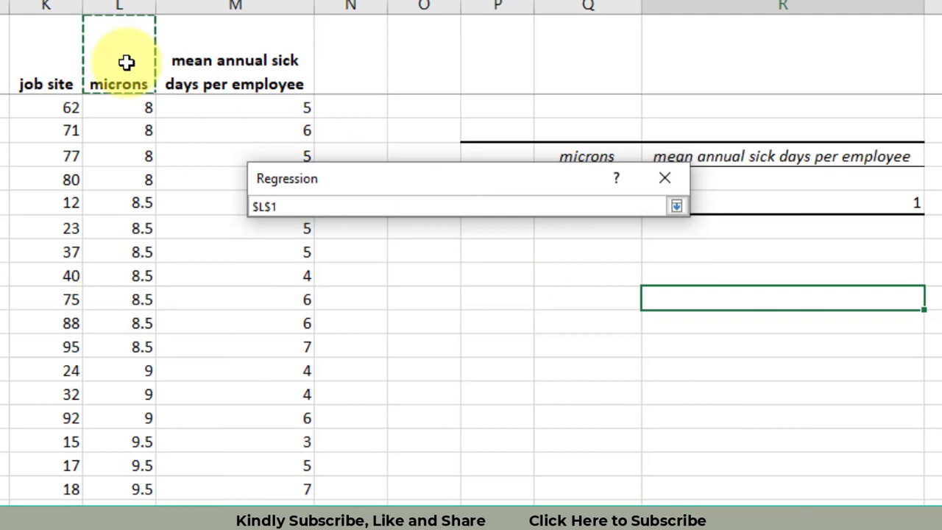
{"action": "key", "text": "ctrl+shift+Down"}
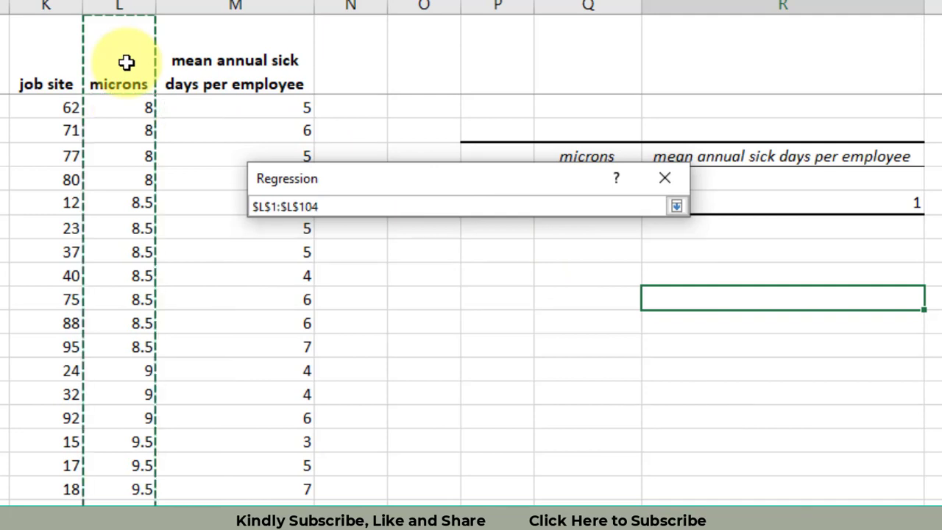
{"action": "key", "text": "Return"}
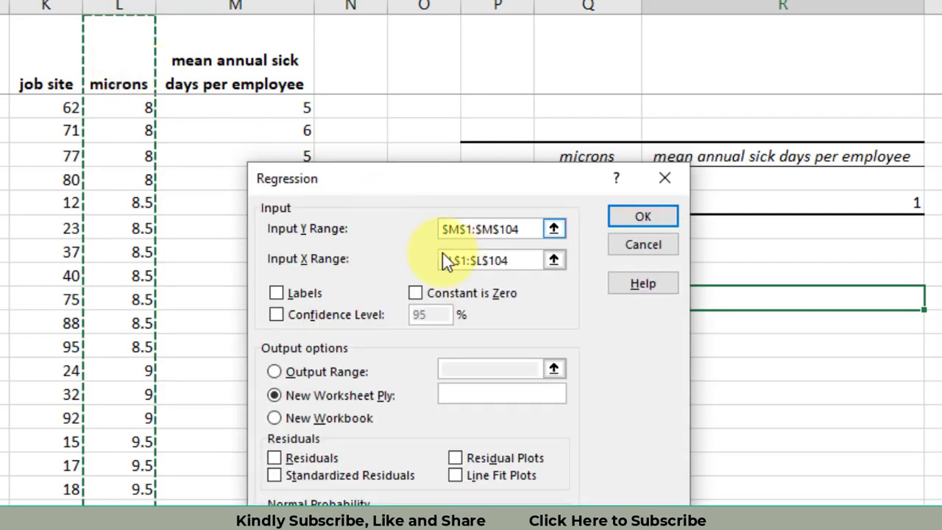
- Turn on Labels, send output to cell P9, and run the regression
{"action": "left_click", "coordinate": [282, 296]}
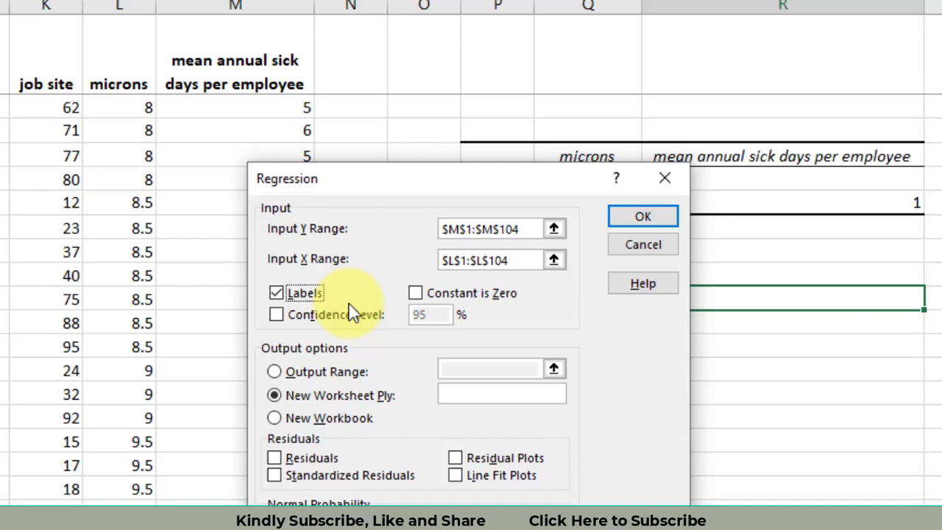
{"action": "left_click", "coordinate": [274, 372]}
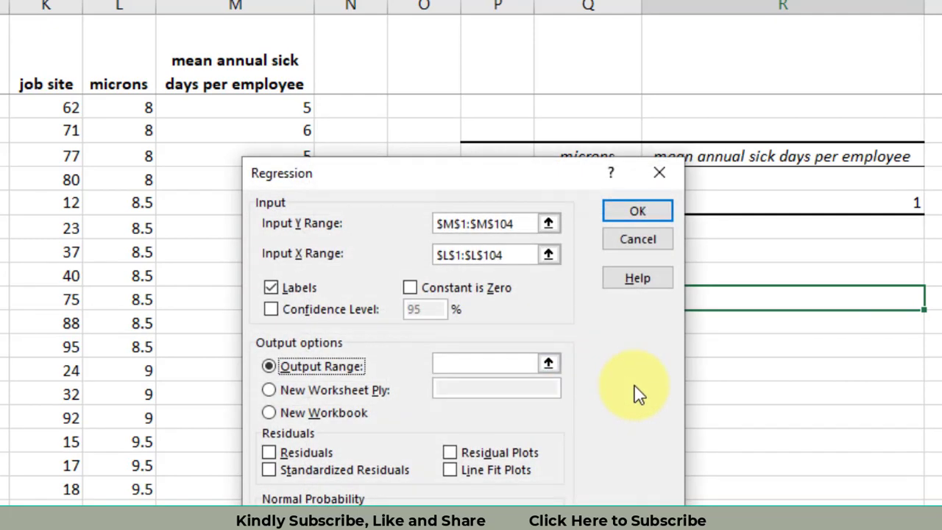
{"action": "left_click", "coordinate": [549, 364]}
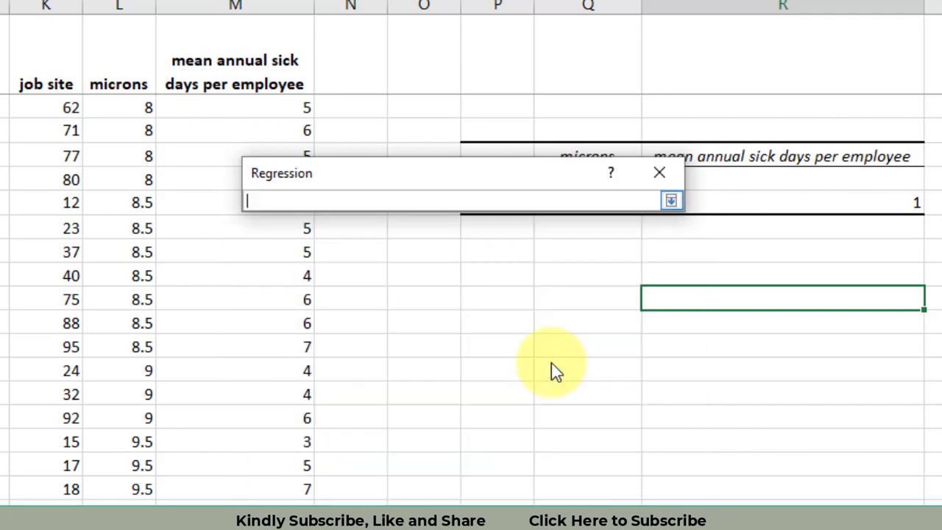
{"action": "left_click", "coordinate": [504, 252]}
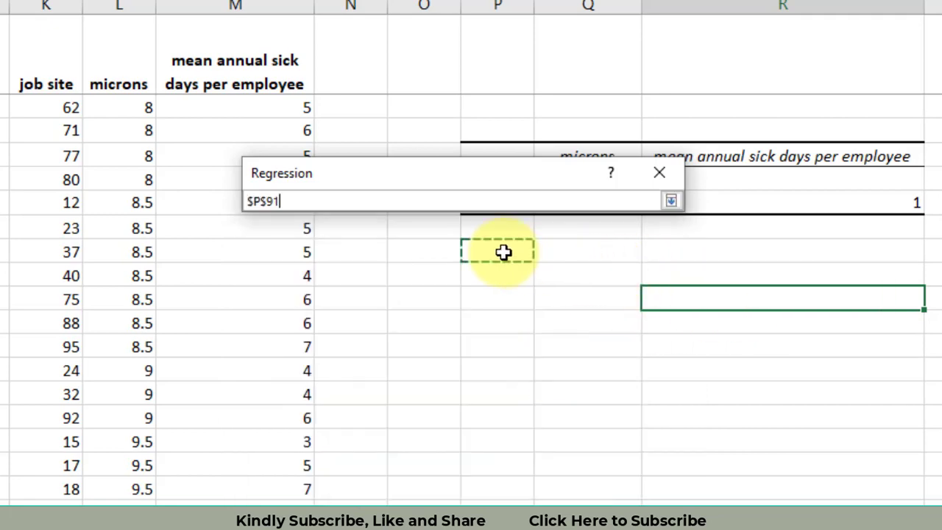
{"action": "key", "text": "Return"}
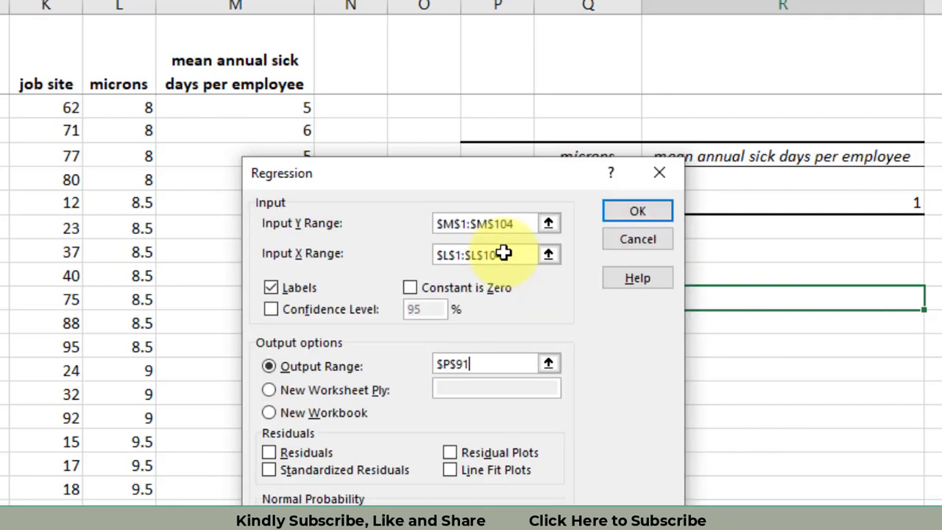
{"action": "left_click", "coordinate": [650, 209]}
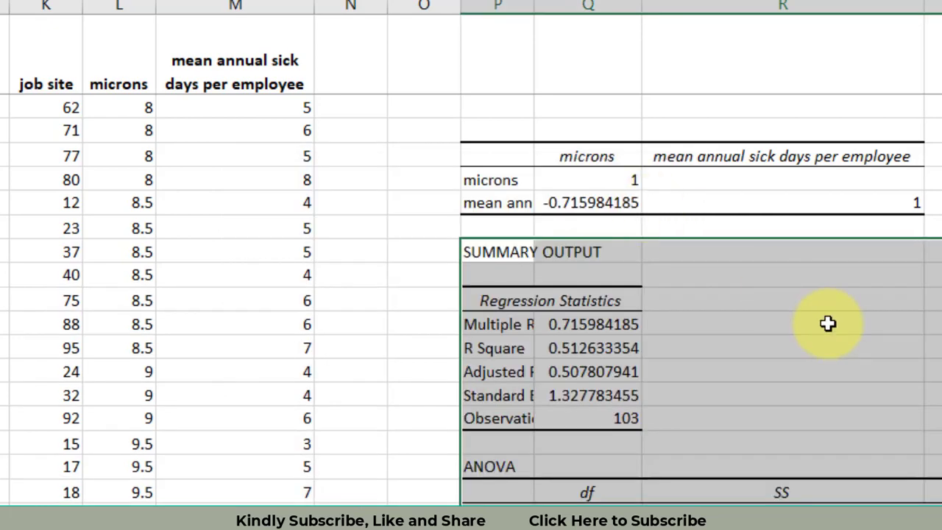
- Widen column P, then highlight R Square 0.512633354 and the sick days header M1
{"action": "left_click", "coordinate": [828, 324]}
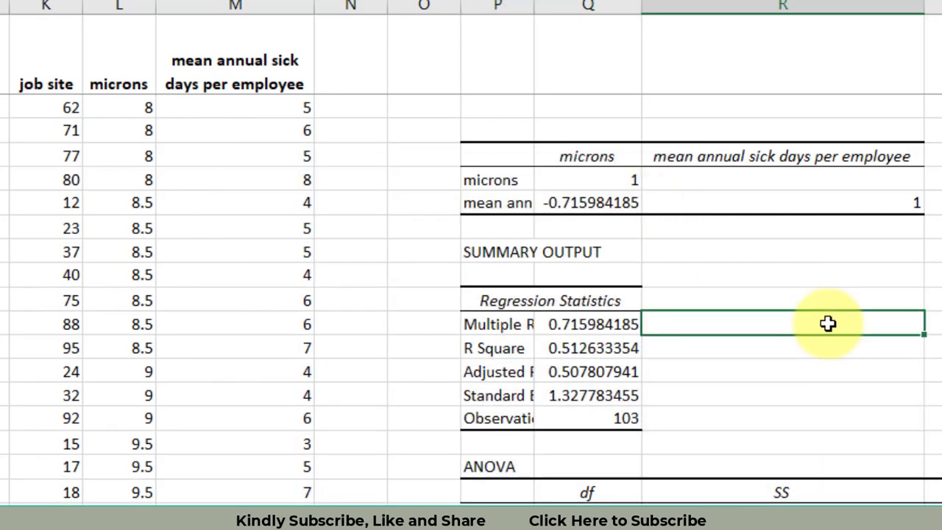
{"action": "left_click_drag", "start_coordinate": [534, 10], "coordinate": [565, 14]}
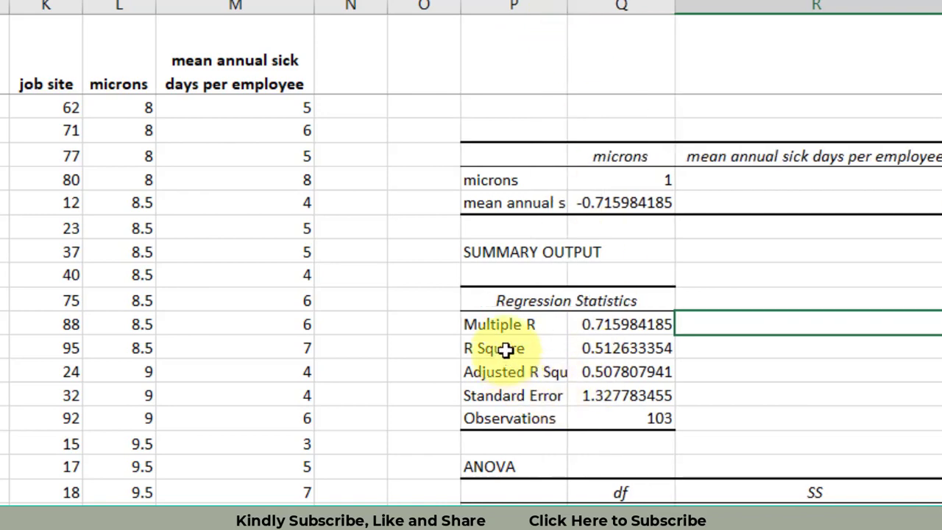
{"action": "left_click", "coordinate": [538, 350]}
{"action": "left_click", "coordinate": [621, 349]}
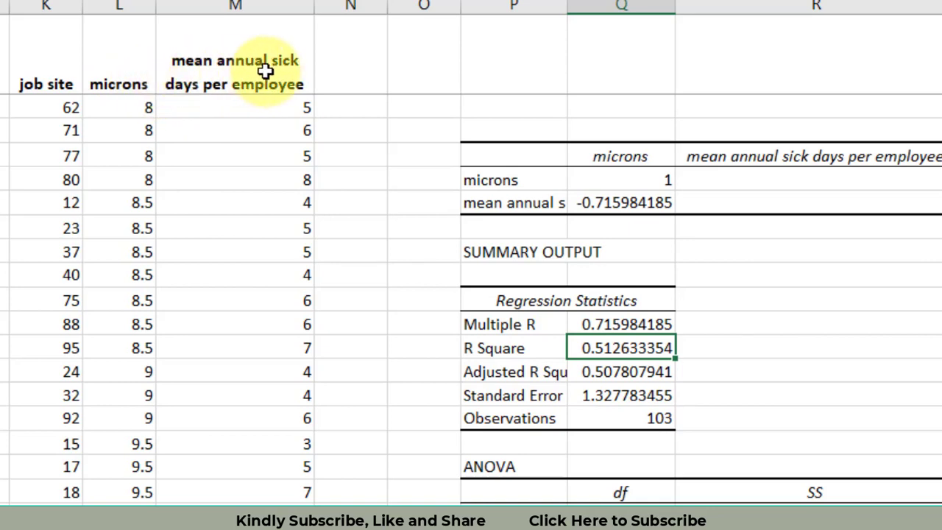
{"action": "left_click", "coordinate": [274, 122]}
{"action": "left_click", "coordinate": [260, 83]}
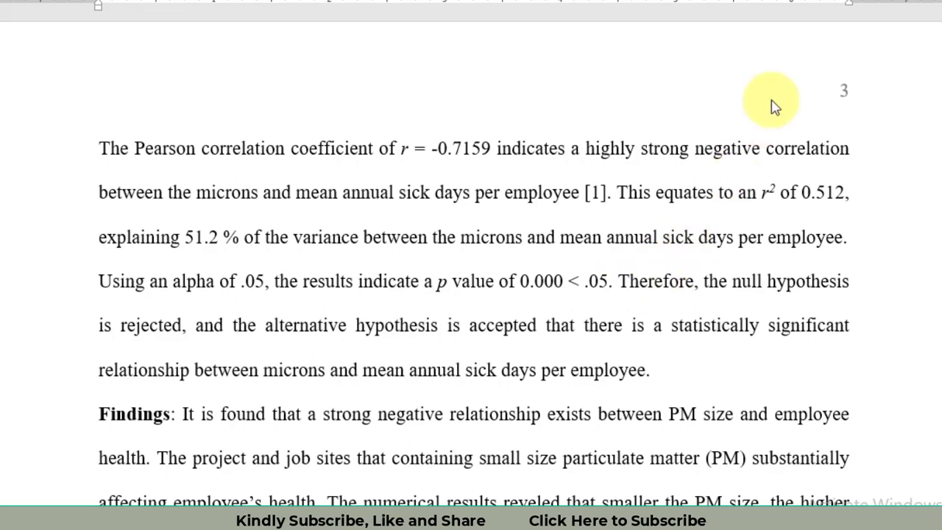
- View the Minitab correlation plot, then scroll down page 3 of the report
{"action": "key", "text": "alt+Tab"}
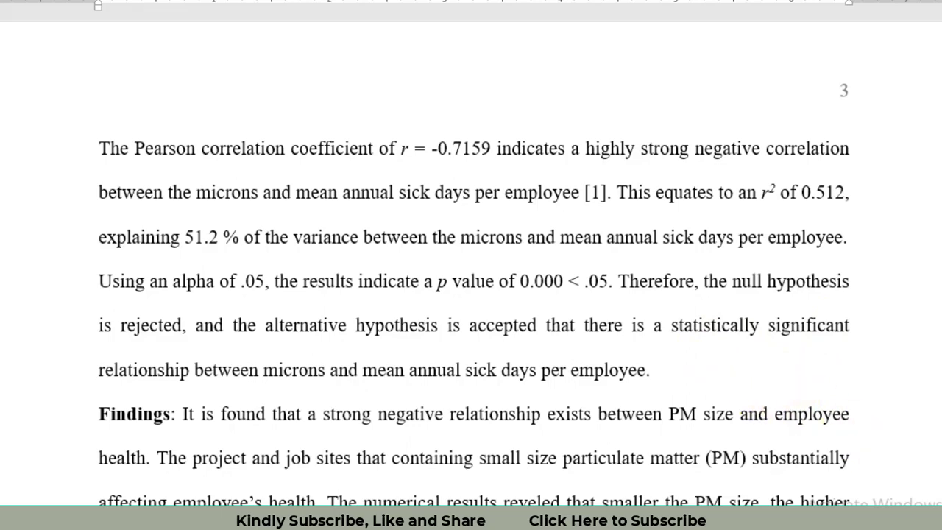
{"action": "scroll", "coordinate": [579, 374], "scroll_direction": "down", "scroll_amount": 5}
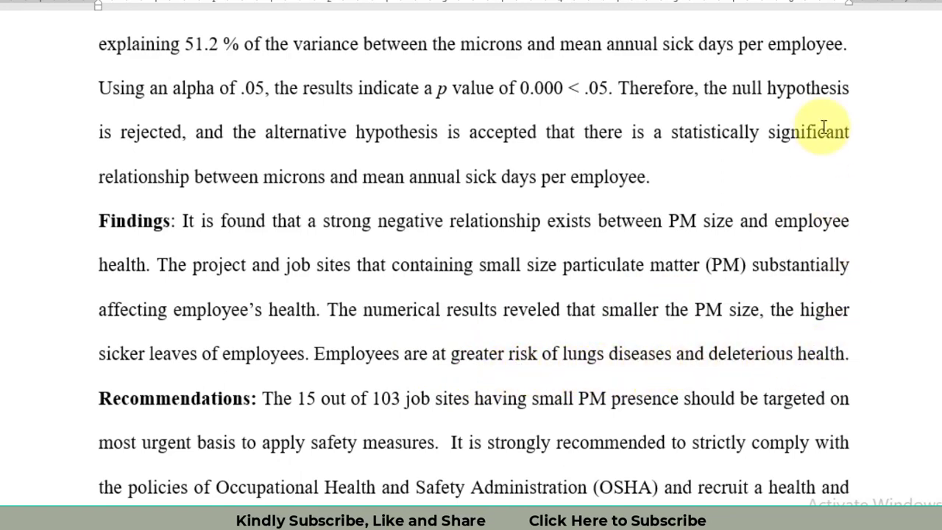
{"action": "scroll", "coordinate": [802, 63], "scroll_direction": "down", "scroll_amount": 3}
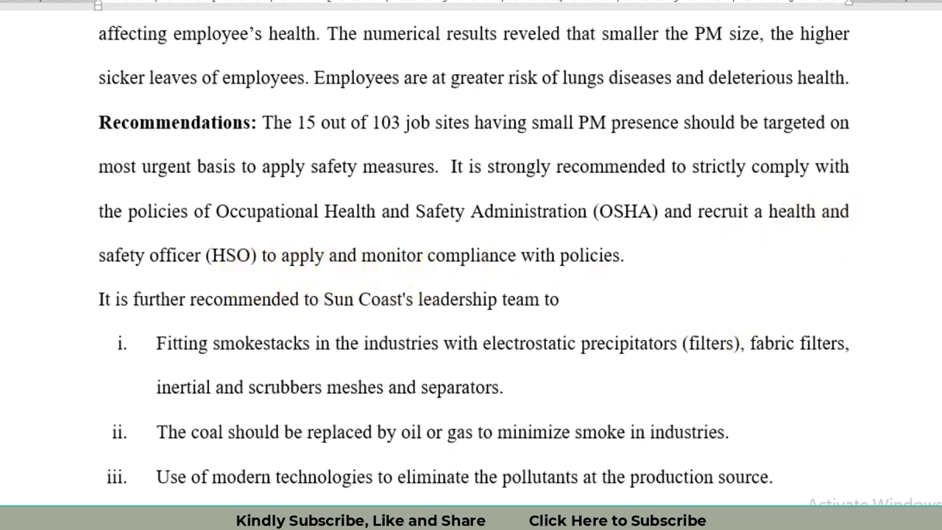
- Scroll down the Word report to the further recommendation about Sun Coast's leadership team
{"action": "scroll", "coordinate": [475, 259], "scroll_direction": "down", "scroll_amount": 3}
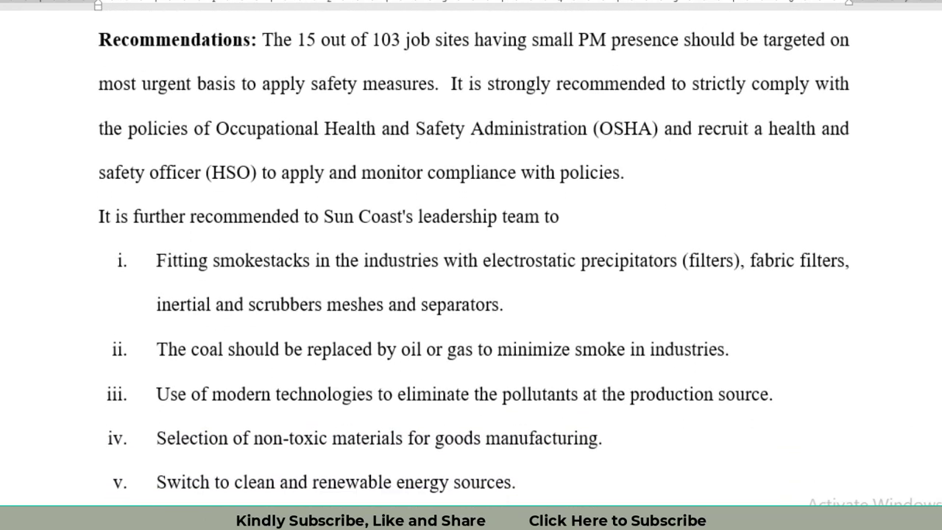